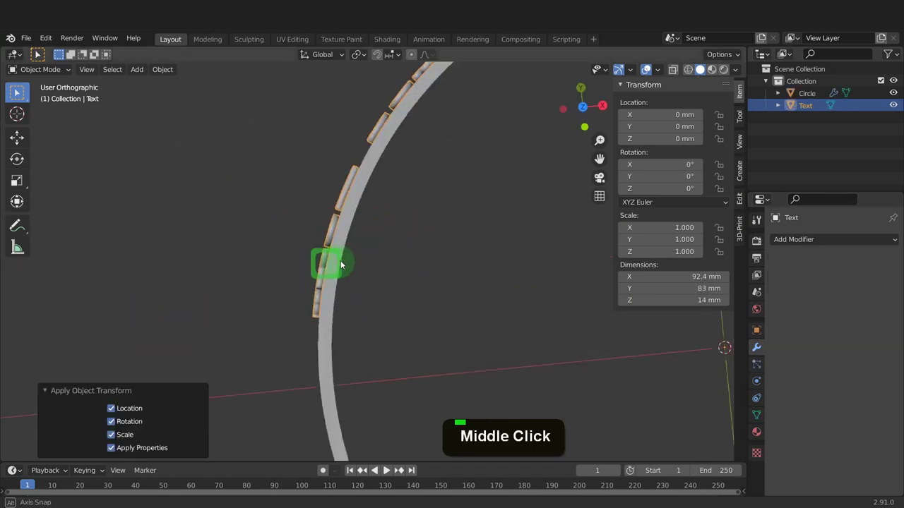
Orbit around the finished curved-text ring example to preview it
mouse_move(327, 262)
middle_down()
mouse_move(470, 190)
mouse_move(474, 162)
mouse_move(467, 182)
mouse_move(322, 273)
middle_up()
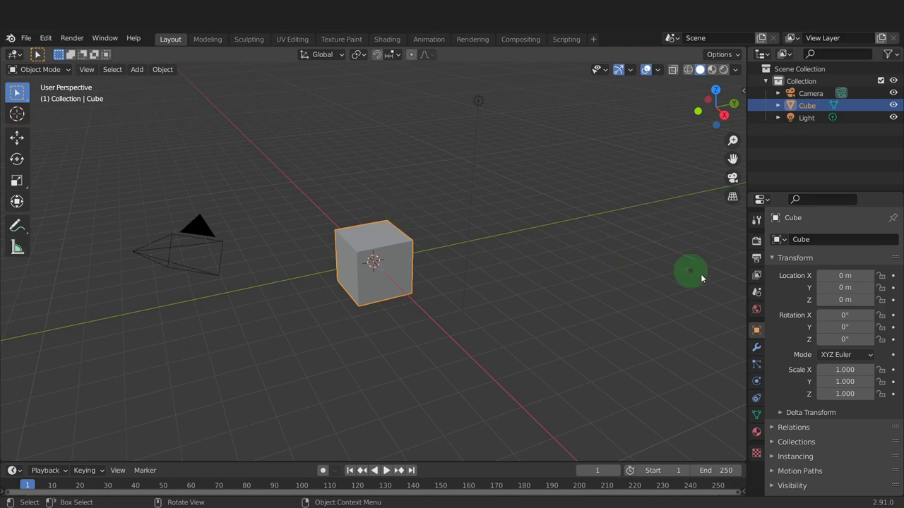
Set the scene Unit Scale to 0.001 and the Length unit to Millimeters
click(756, 292)
click(769, 301)
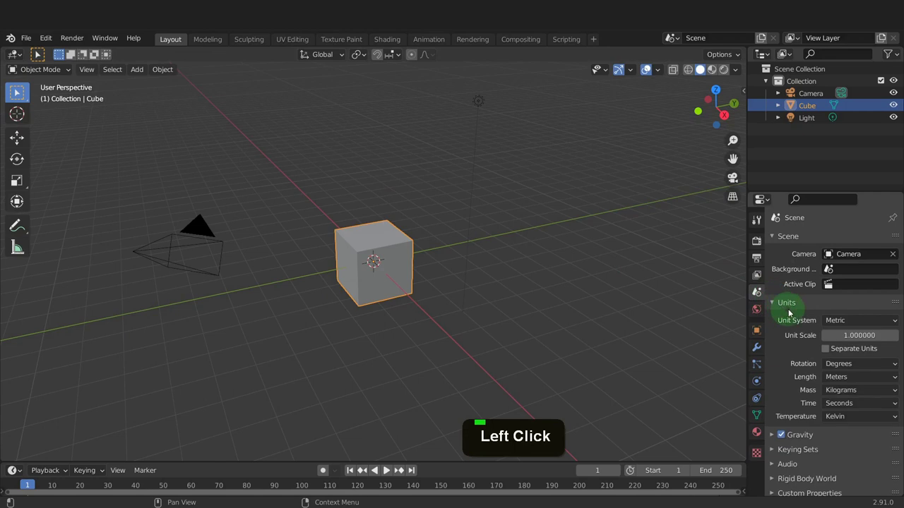
click(851, 334)
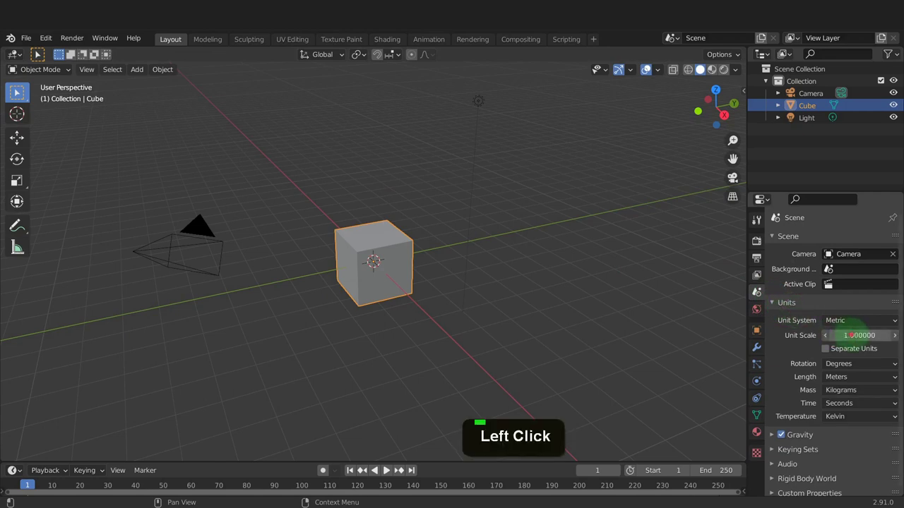
text(0.001)
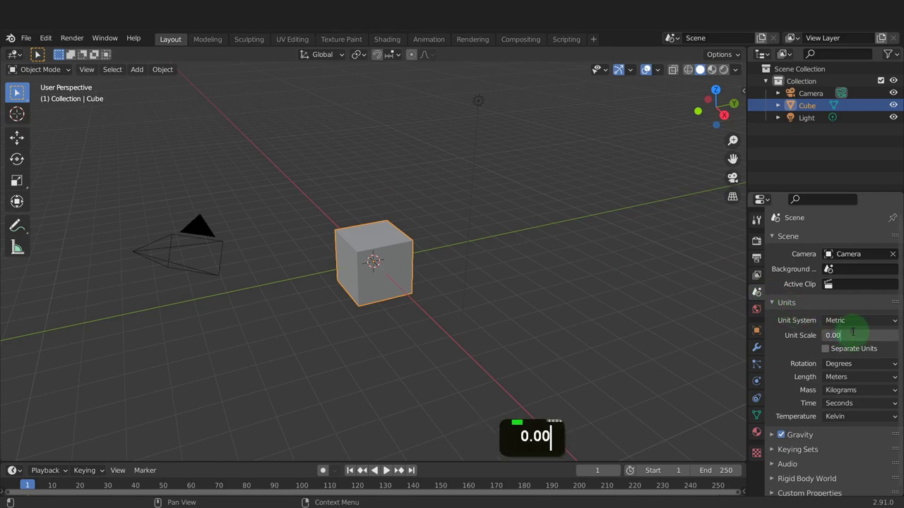
key(Return)
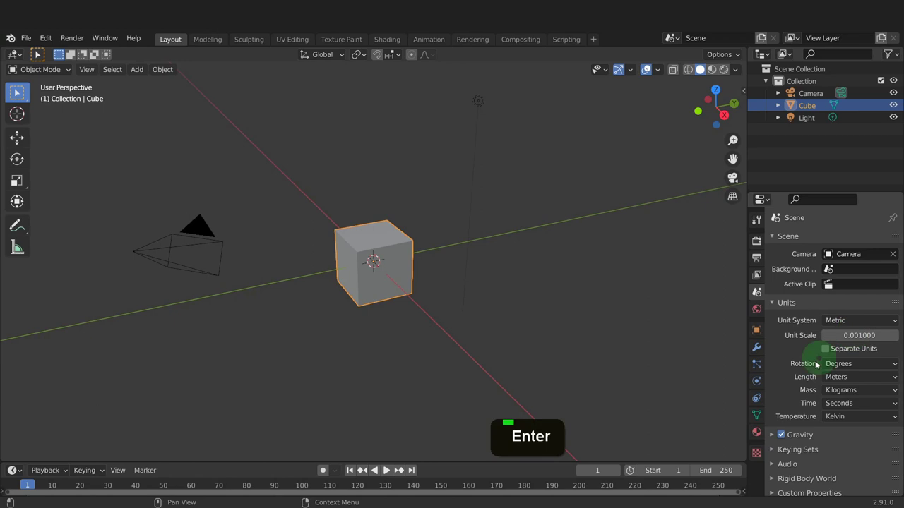
click(867, 379)
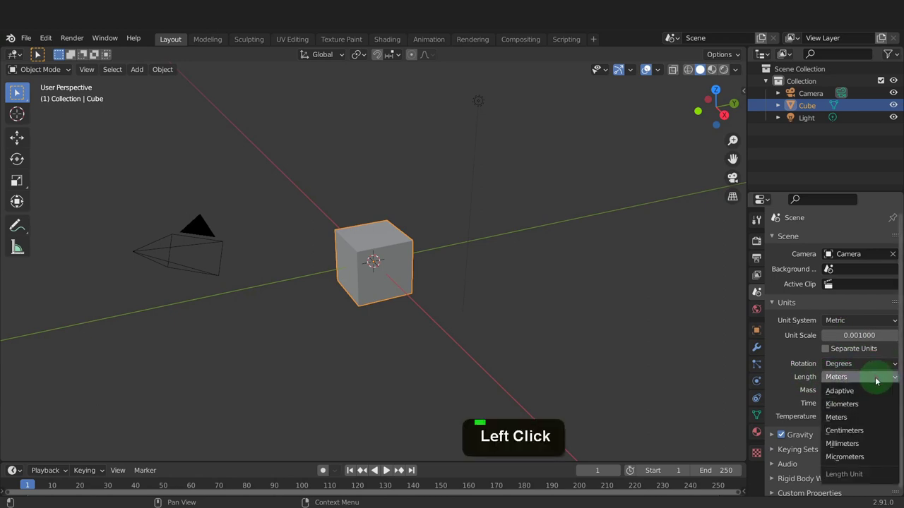
click(847, 445)
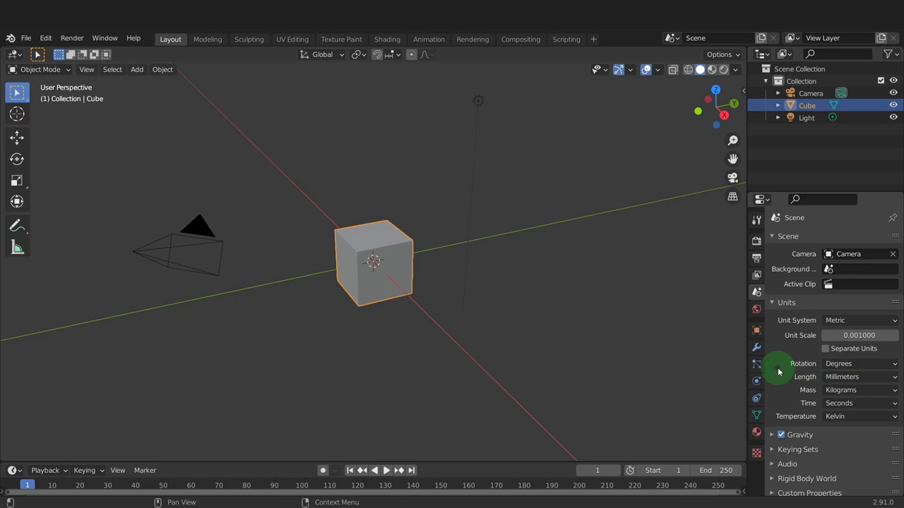
In the sidebar's View settings, set Clip Start to 3 mm and Clip End to 10 m
key(n)
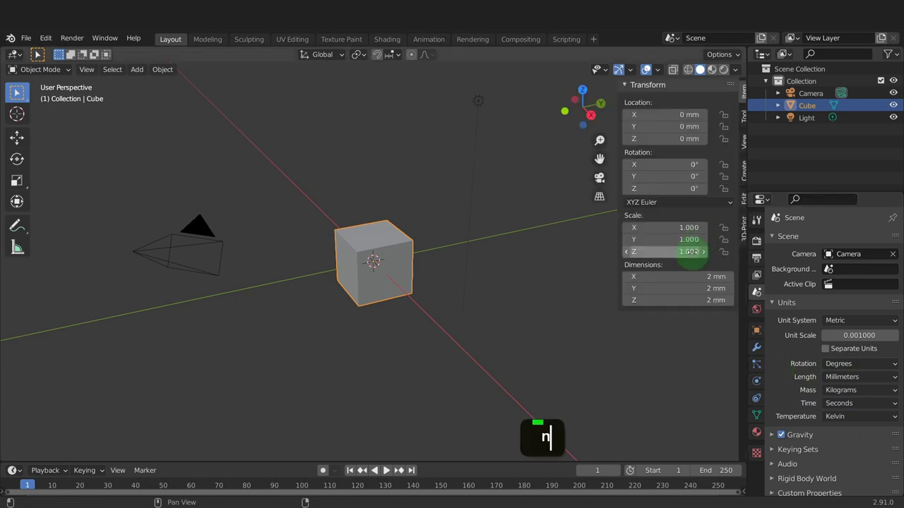
click(741, 142)
click(688, 116)
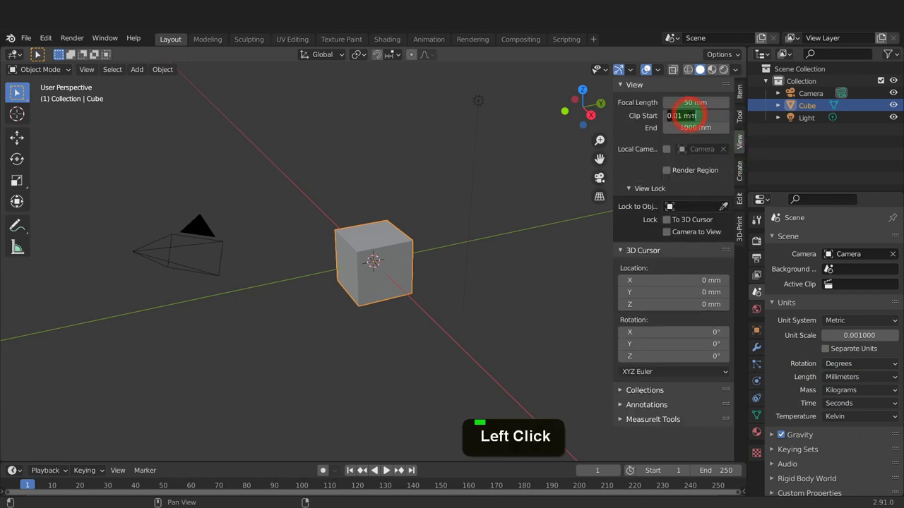
text(3)
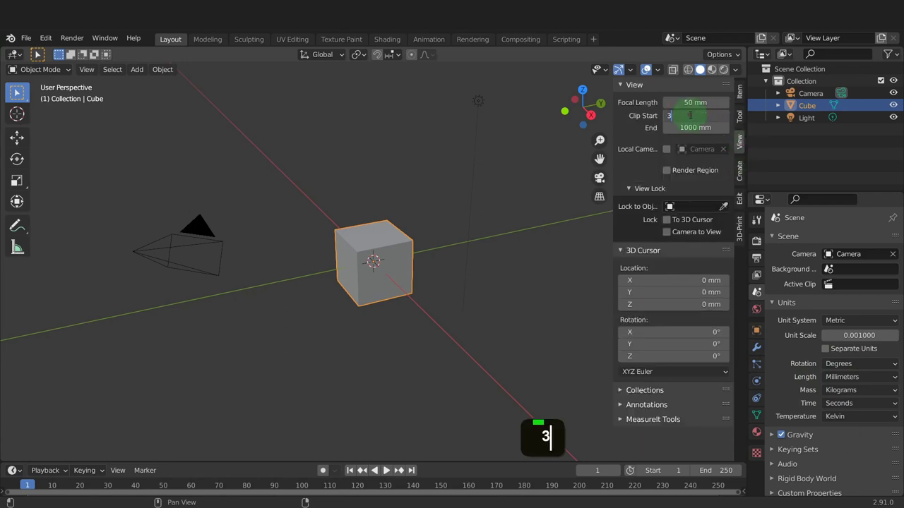
key(Tab)
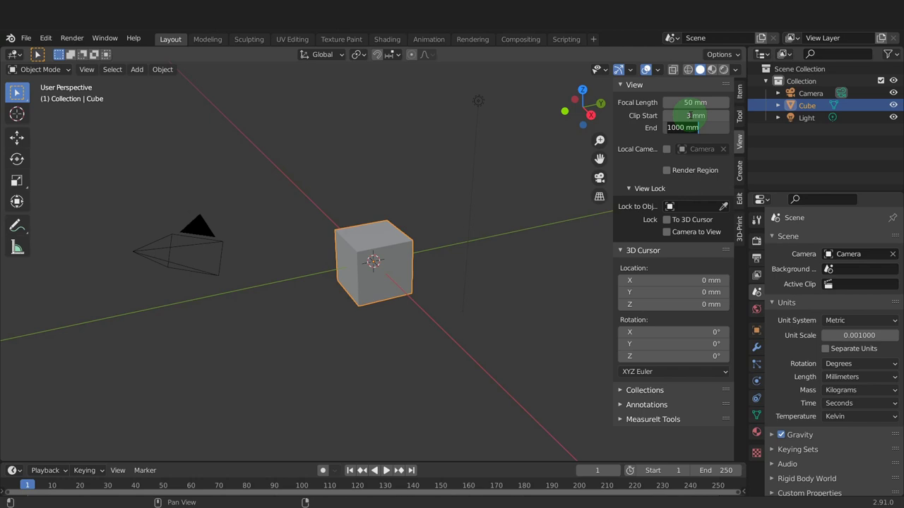
text(10m)
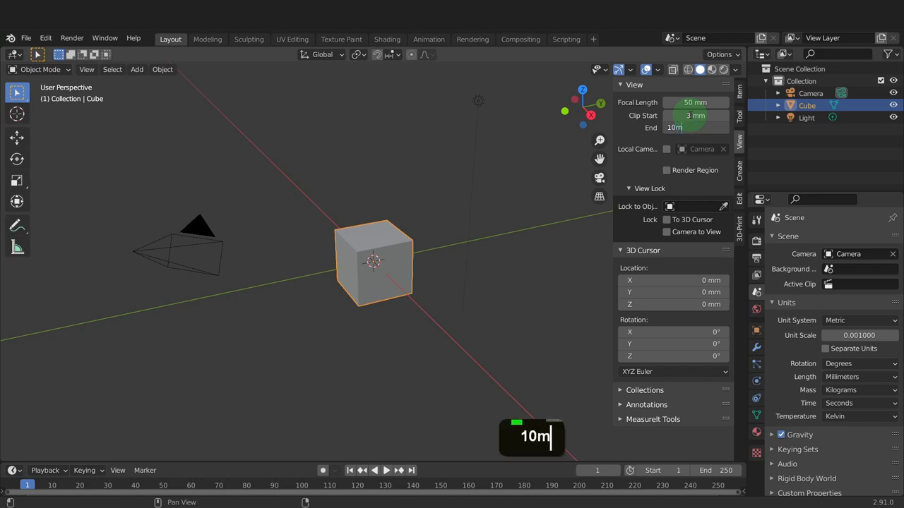
key(Return)
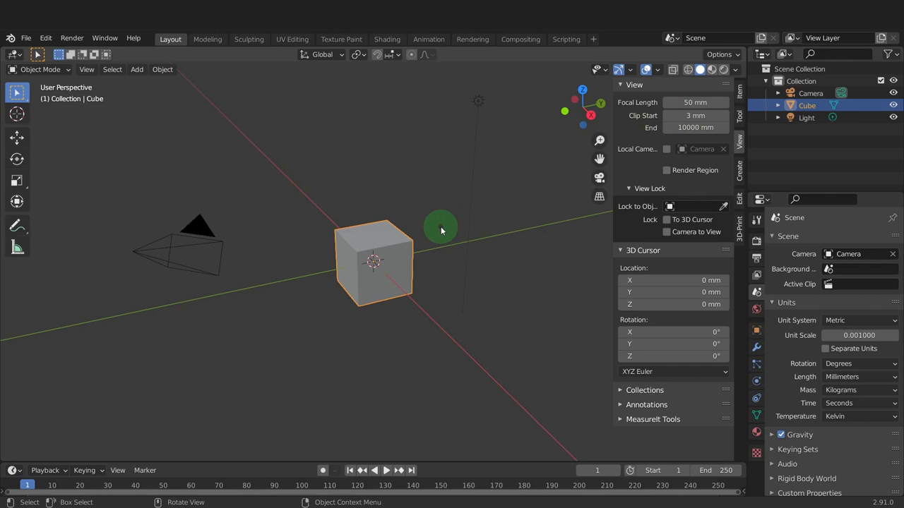
Delete the default cube, camera and light, and add a Text object
key(a)
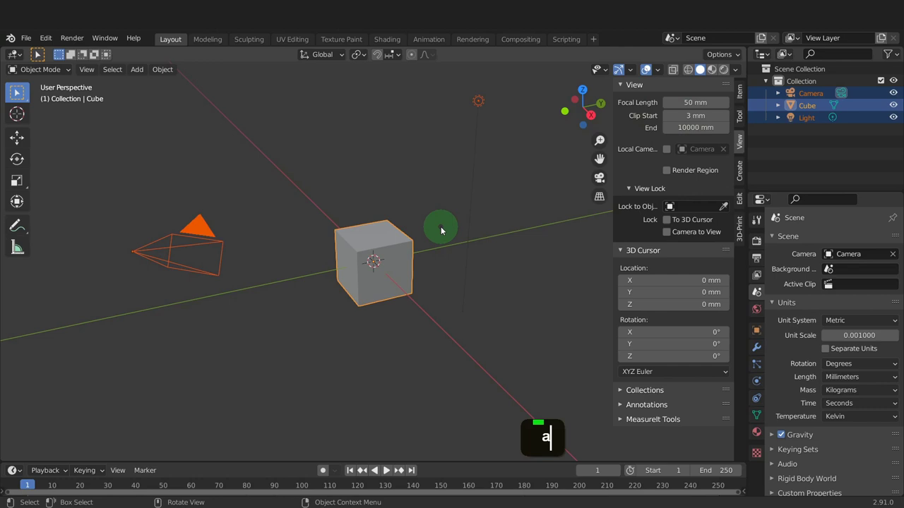
key(x)
click(441, 227)
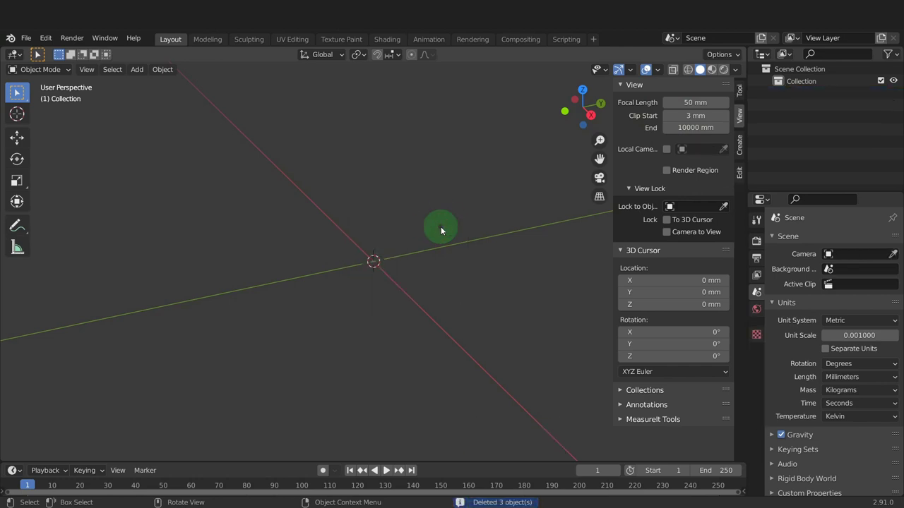
key(shift+a)
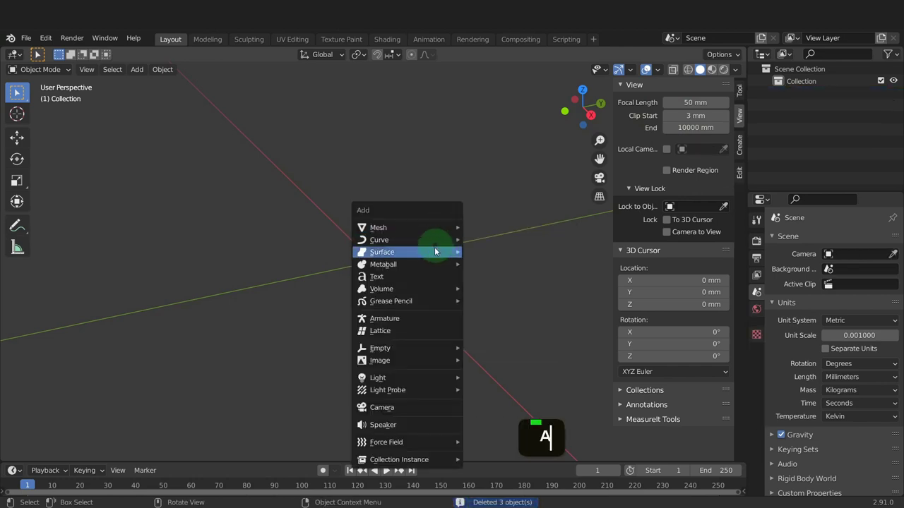
click(393, 278)
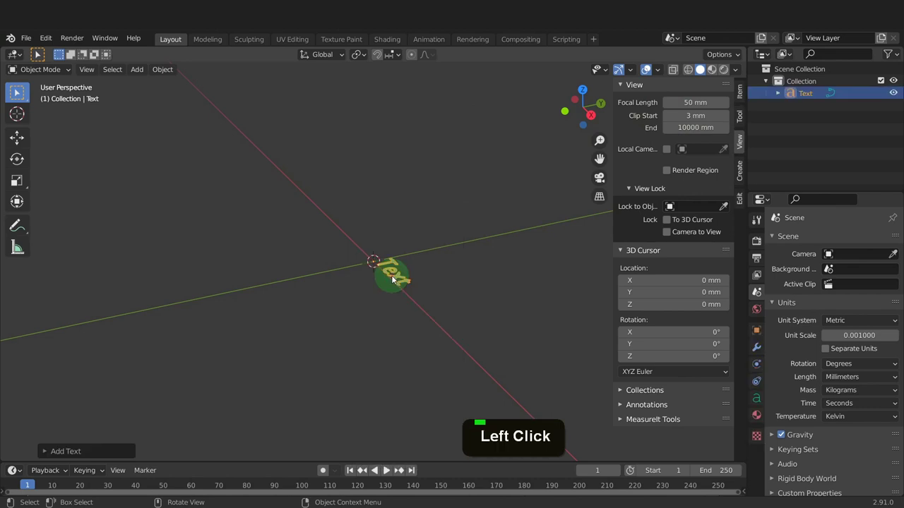
Scale the text object up 20 times and frame it in the view
click(738, 91)
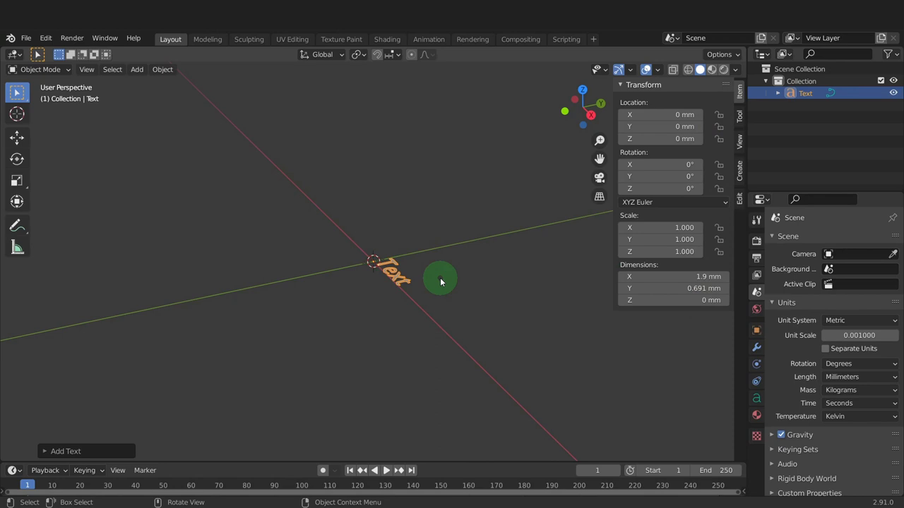
text(s20)
key(Return)
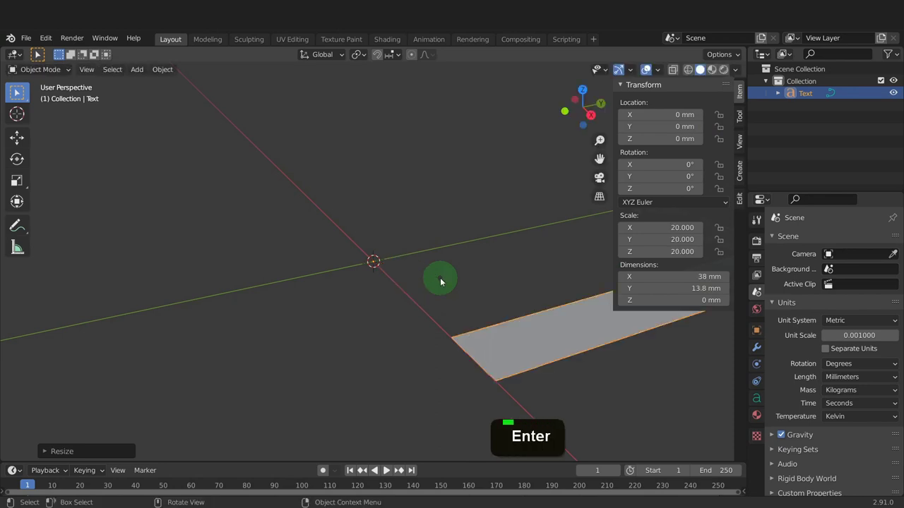
key(Home)
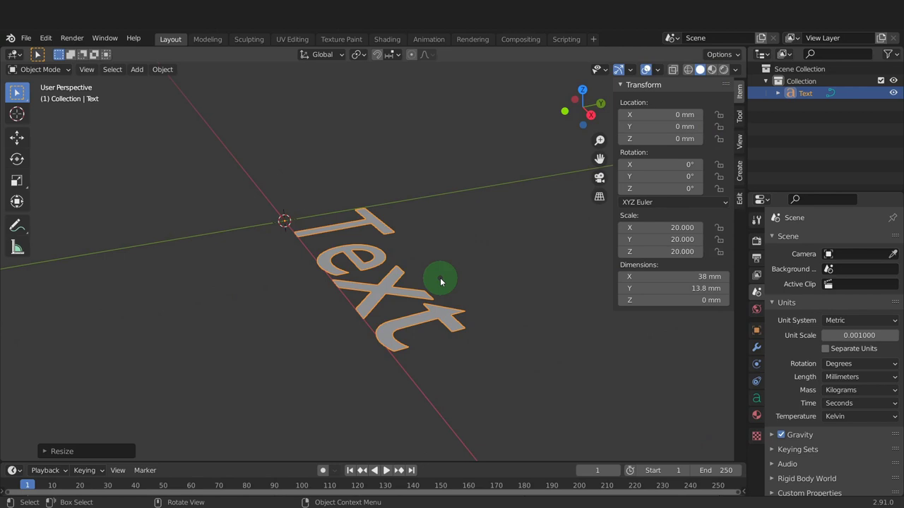
Change the text content to '3D Curved Text'
key(Tab)
key(BackSpace)
key(BackSpace)
key(BackSpace)
key(BackSpace)
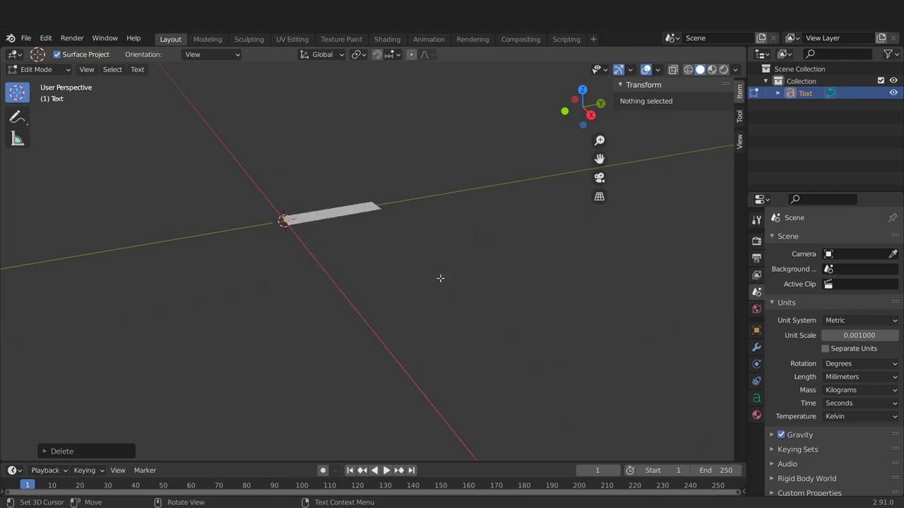
text(3D )
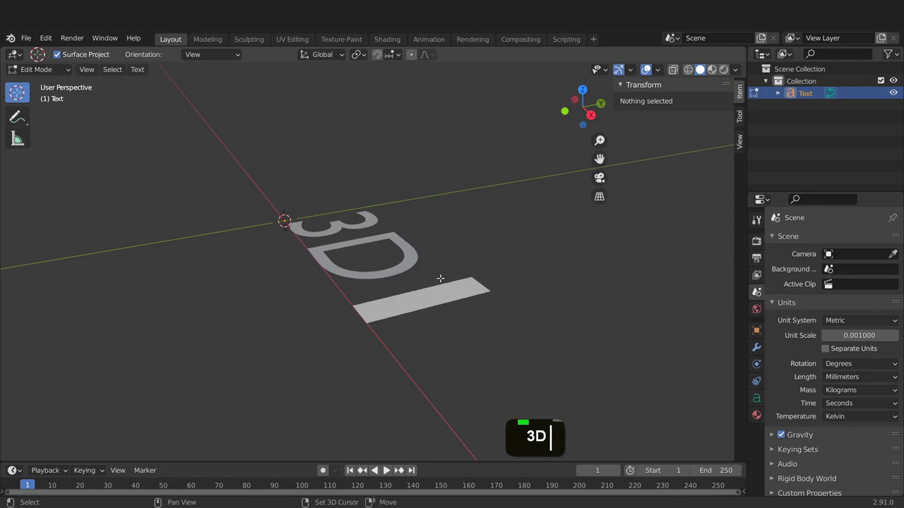
text(Curved Text)
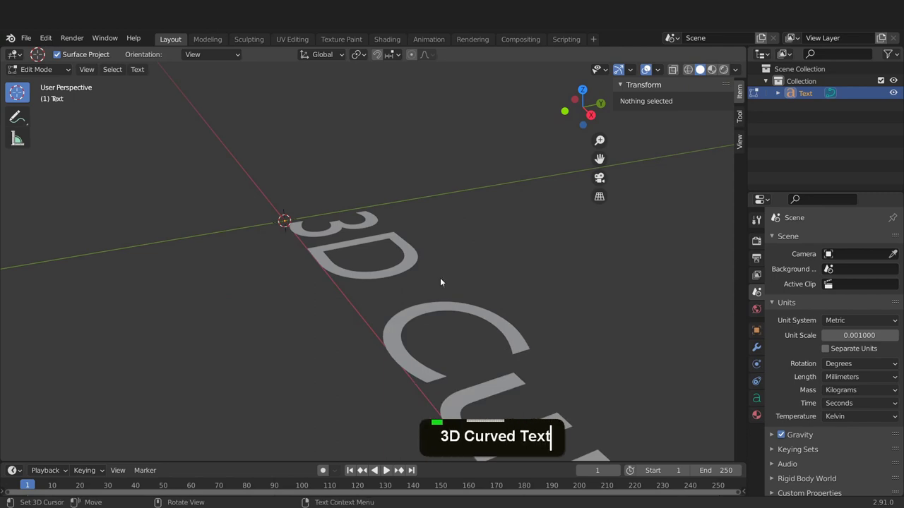
key(Tab)
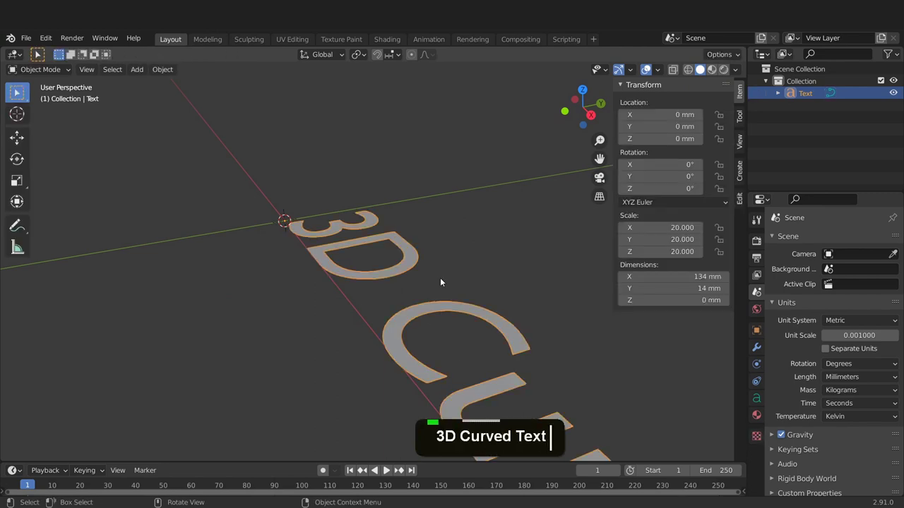
Rotate the text 90° about the X axis so it stands upright
scroll(440, 282, down, 4)
key(r)
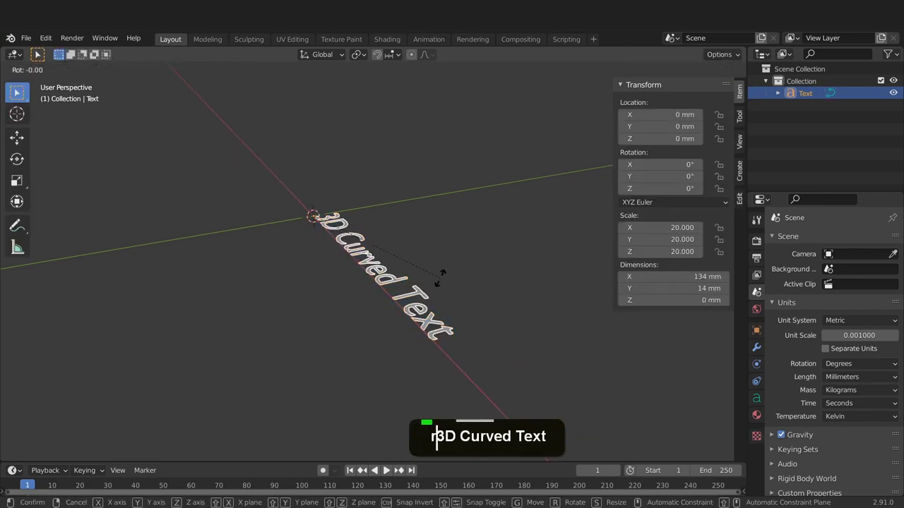
key(x)
key(9)
key(0)
key(Return)
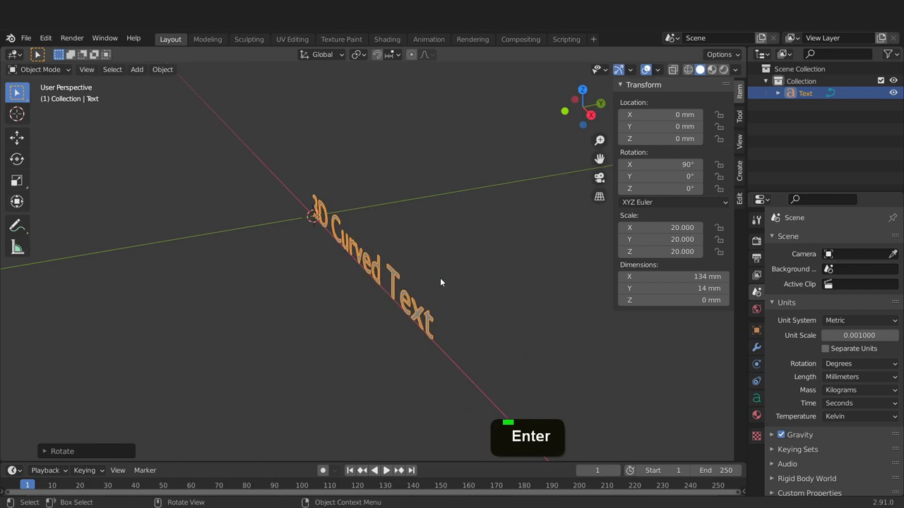
Set the text's Geometry Extrude depth to 0.1 mm
click(756, 399)
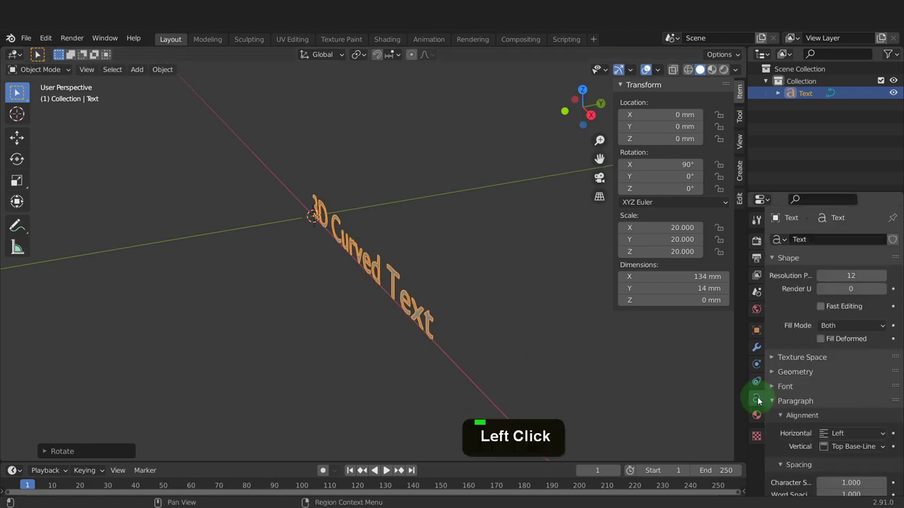
click(773, 373)
click(836, 402)
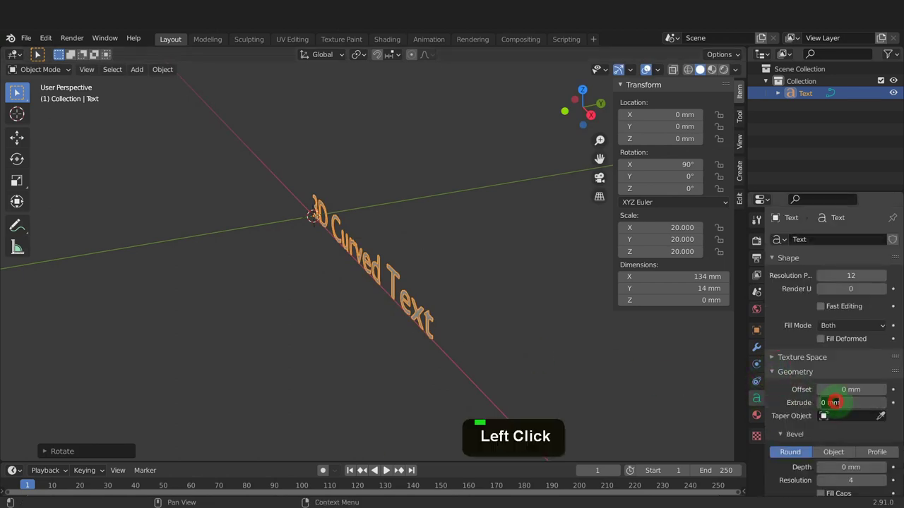
key(BackSpace)
text(.1)
key(Return)
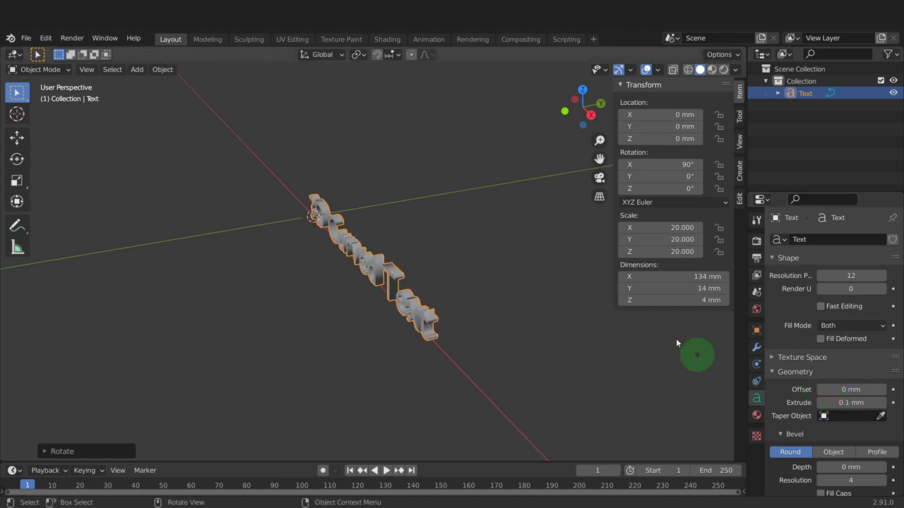
Add a Simple Deform modifier in Bend mode on the Z axis and inspect the arc
click(757, 348)
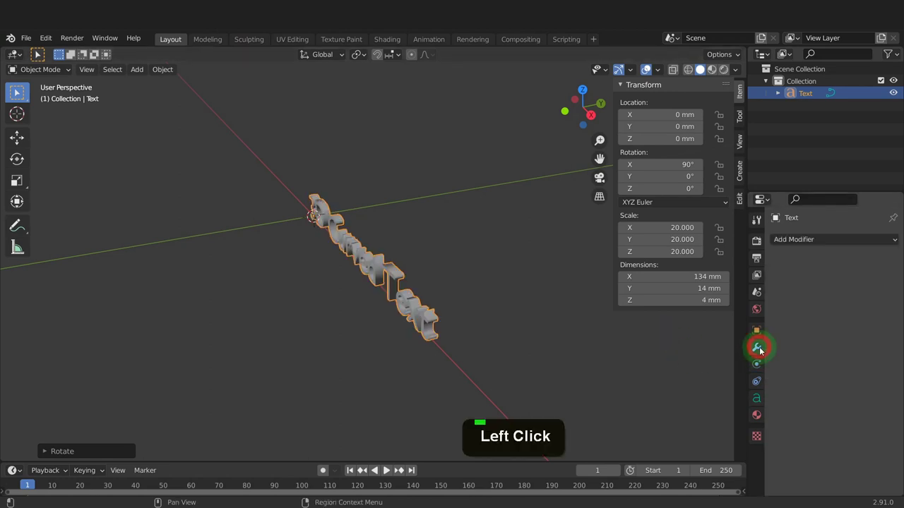
click(807, 243)
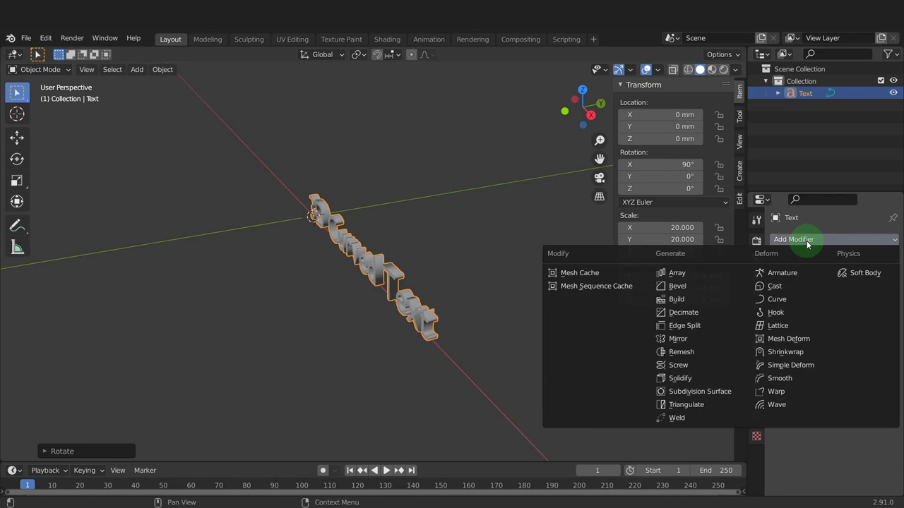
click(813, 366)
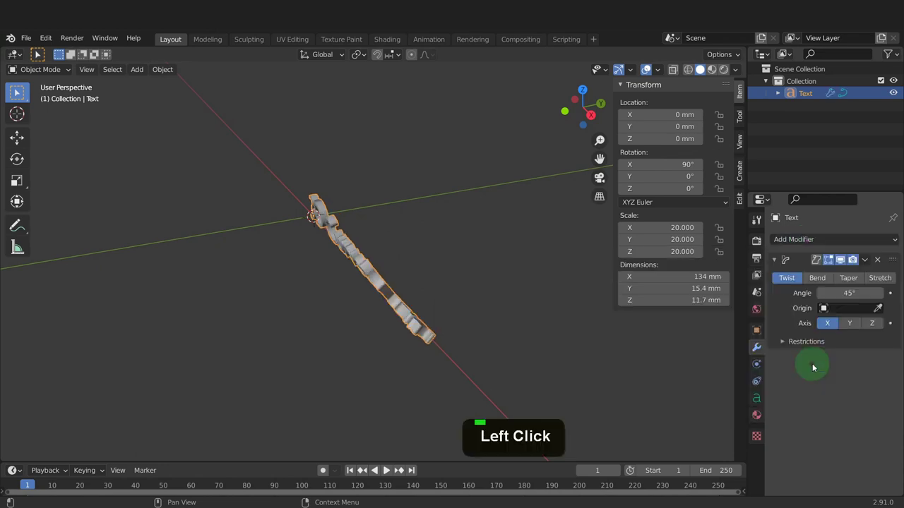
click(819, 279)
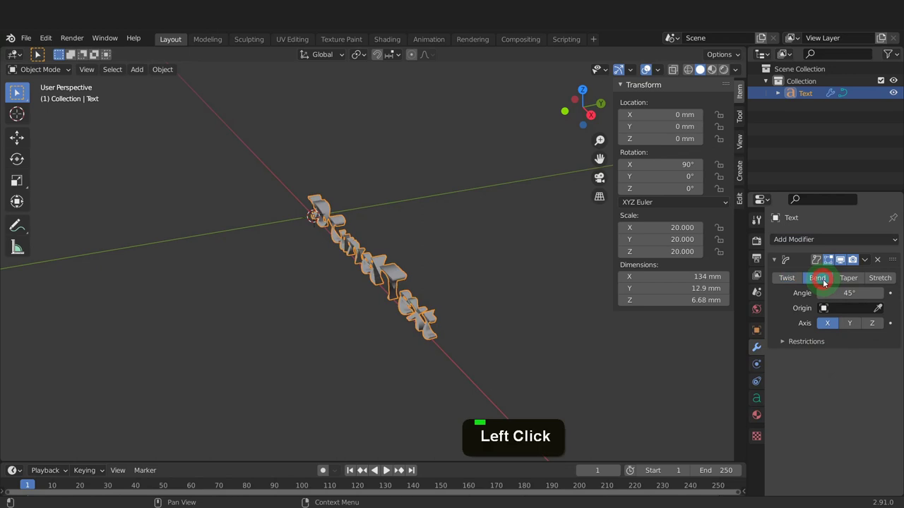
click(872, 323)
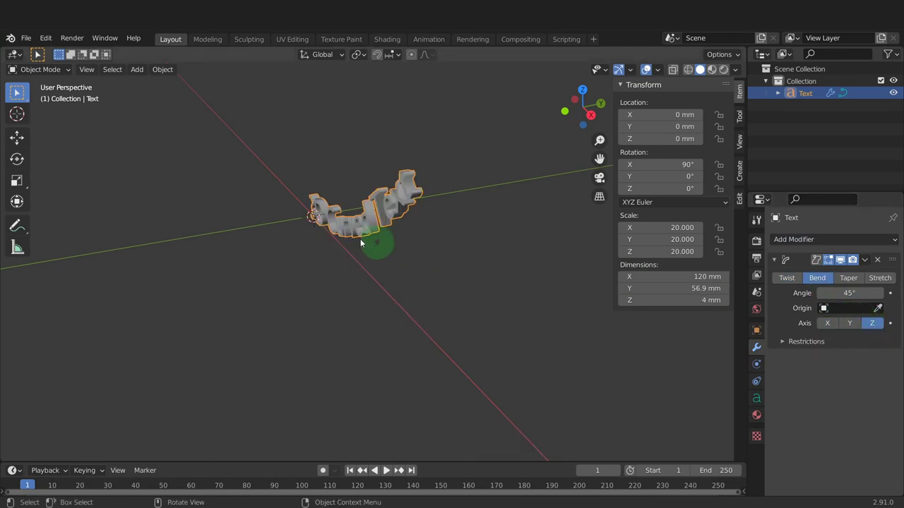
middle_drag(375, 242, 459, 223)
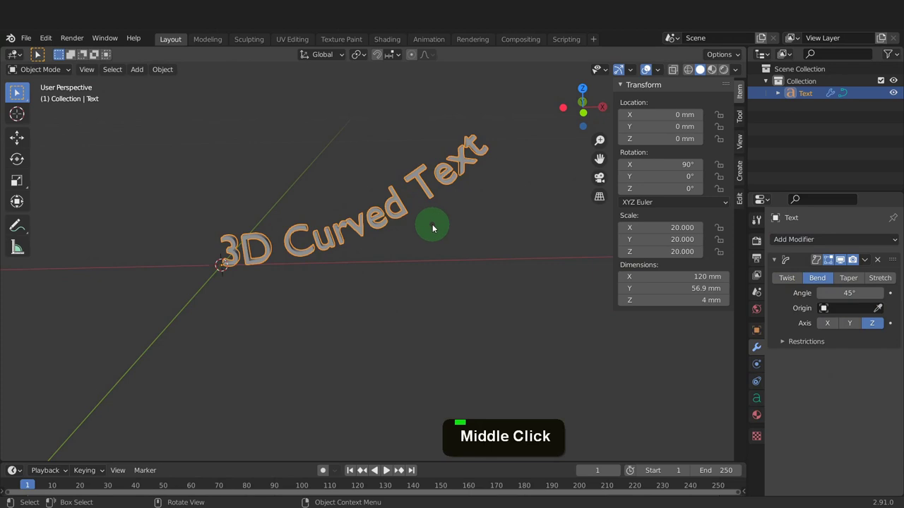
Add a Plain Axes Empty at the origin
key(shift+a)
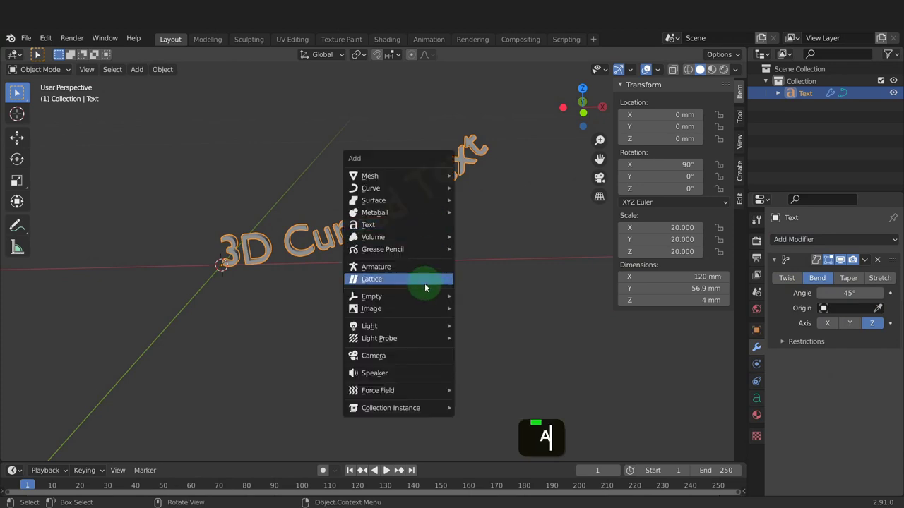
mouse_move(422, 298)
click(497, 296)
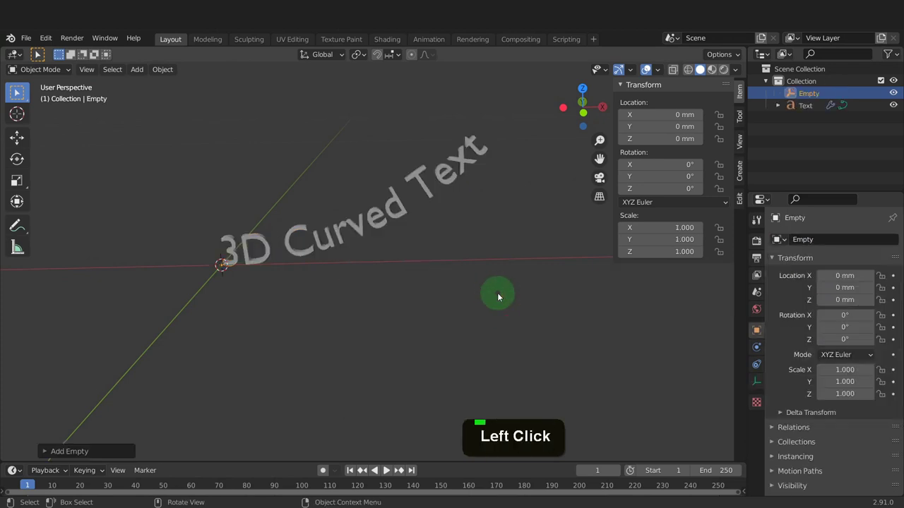
Make the Empty the text's bend origin and raise the bend angle to 107°
click(336, 244)
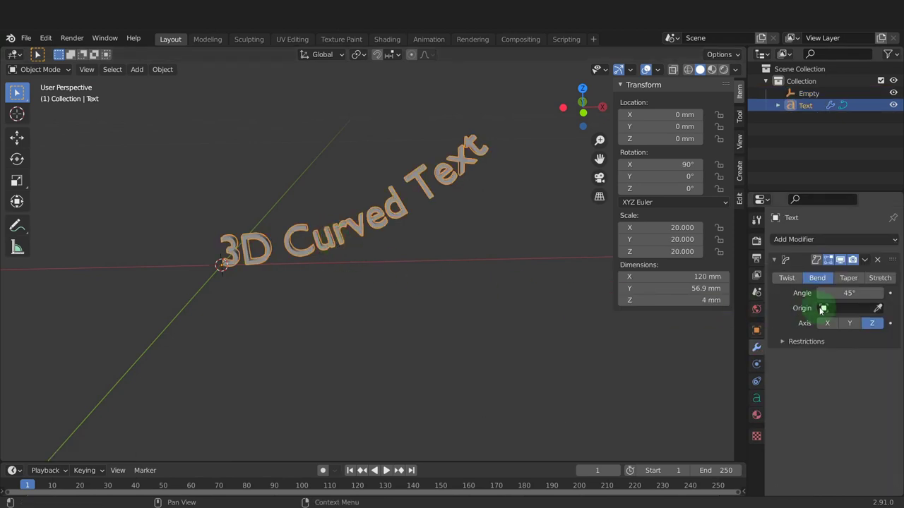
right_click(879, 310)
click(880, 310)
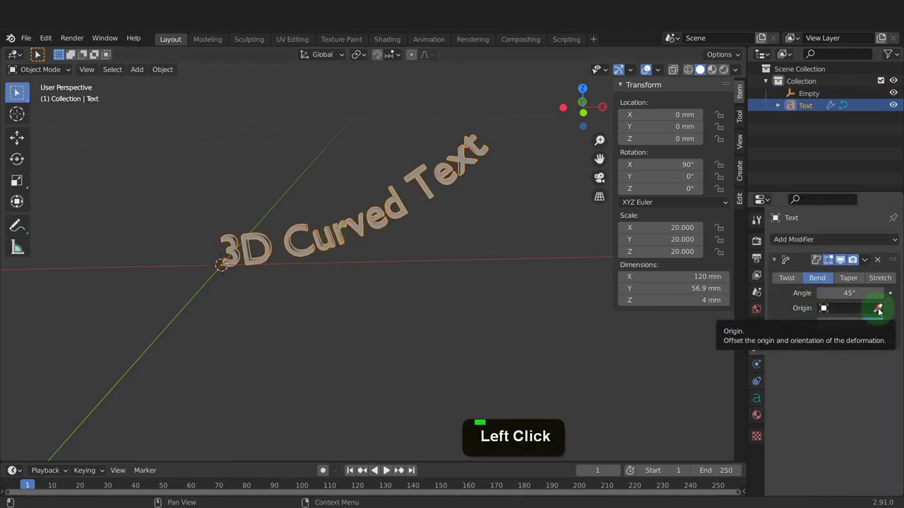
click(225, 269)
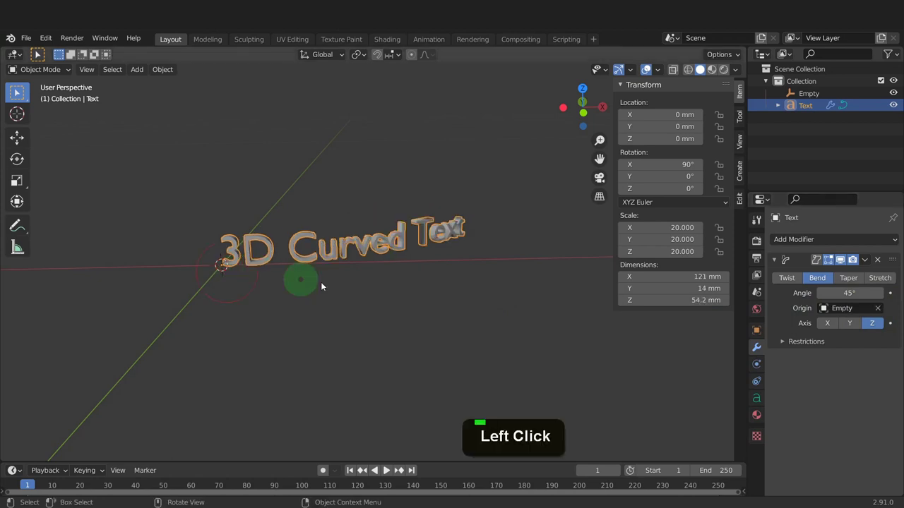
drag(823, 293, 871, 281)
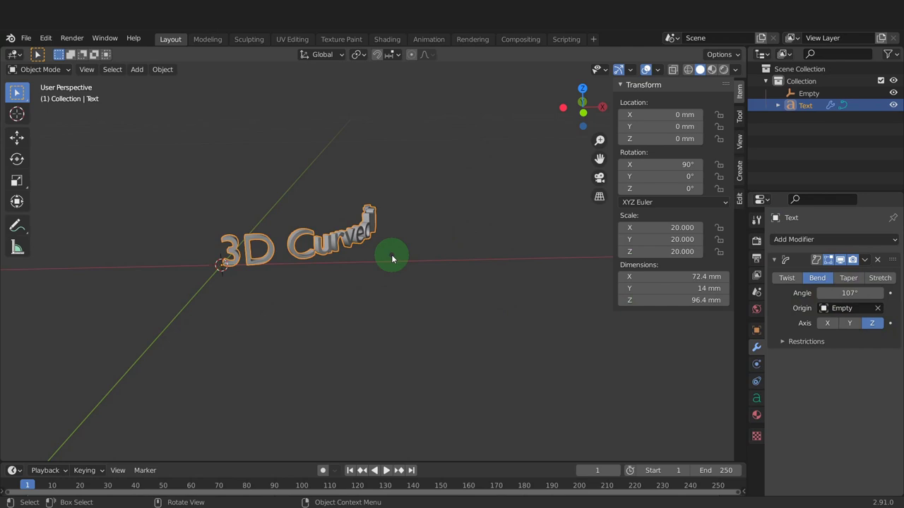
Remove the Simple Deform modifier and delete the Empty, leaving the text flat
click(878, 260)
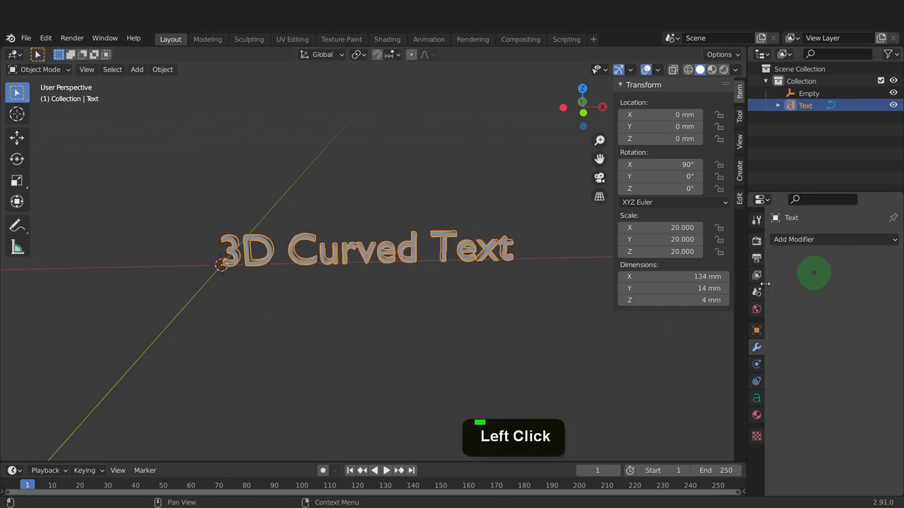
click(436, 324)
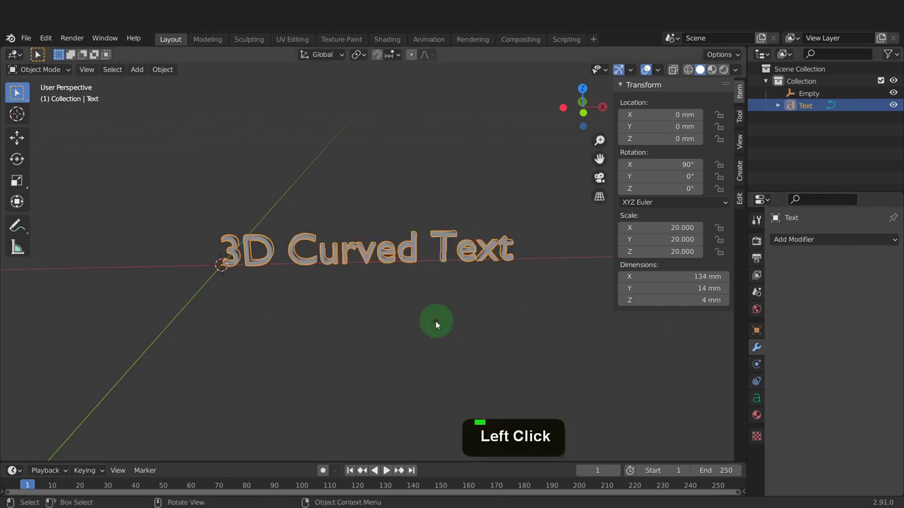
click(224, 274)
key(x)
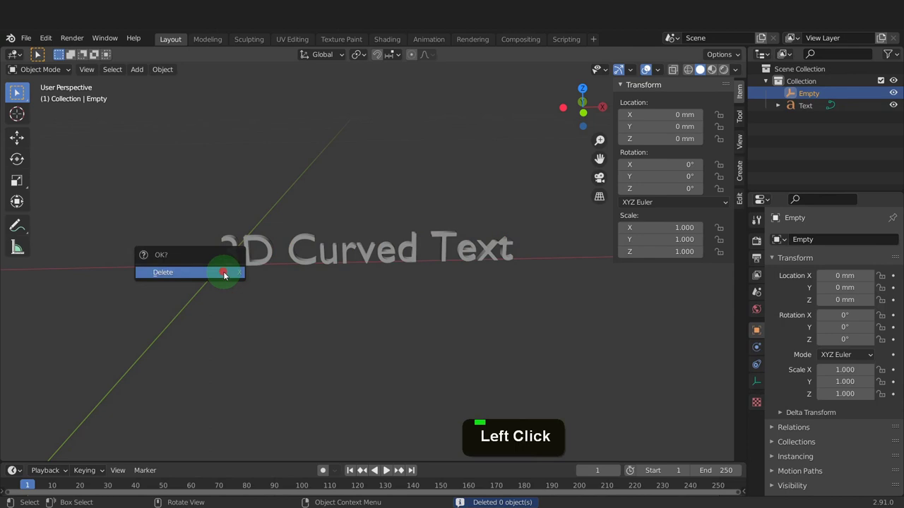
click(221, 271)
click(250, 279)
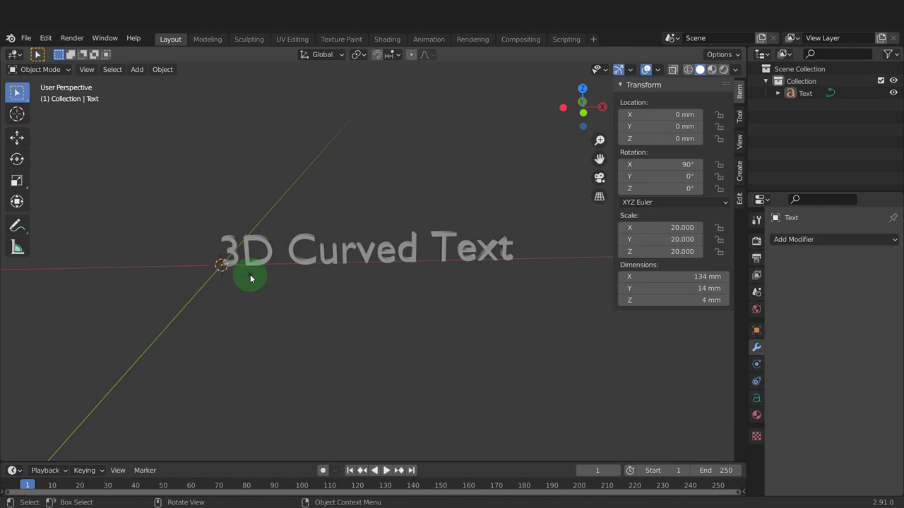
Add a mesh circle with 128 vertices and a 100 mm radius
key(shift+a)
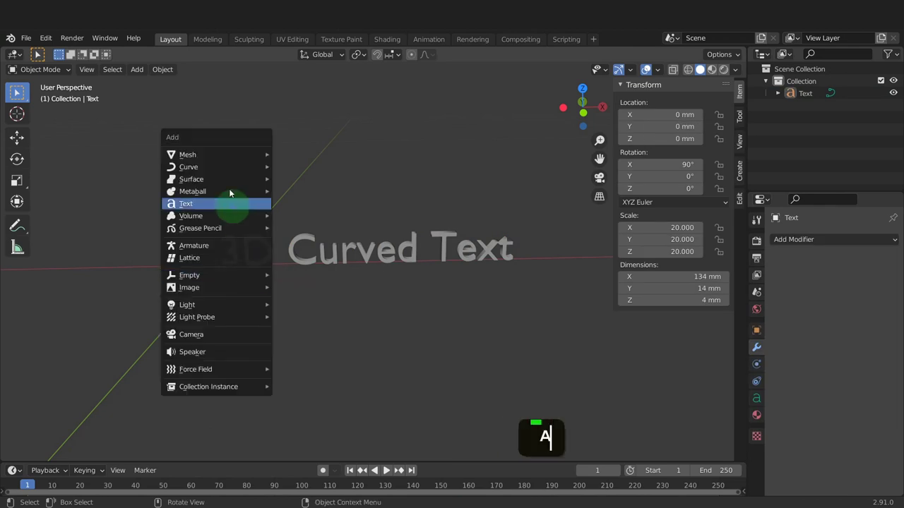
mouse_move(227, 155)
click(303, 180)
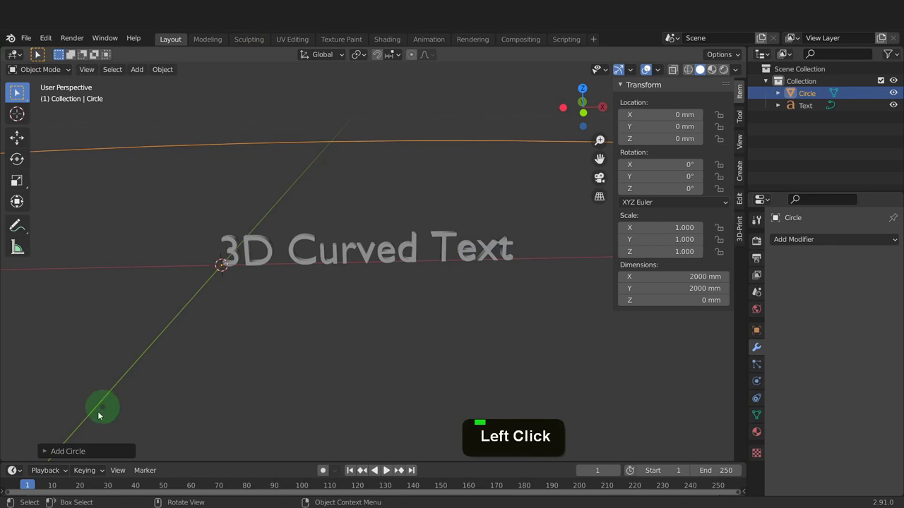
click(55, 451)
drag(135, 332, 128, 332)
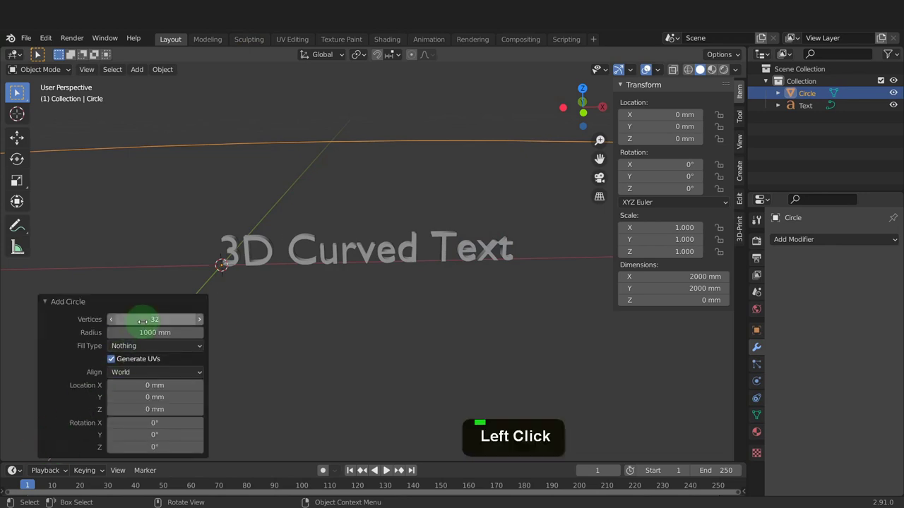
click(144, 319)
text(128)
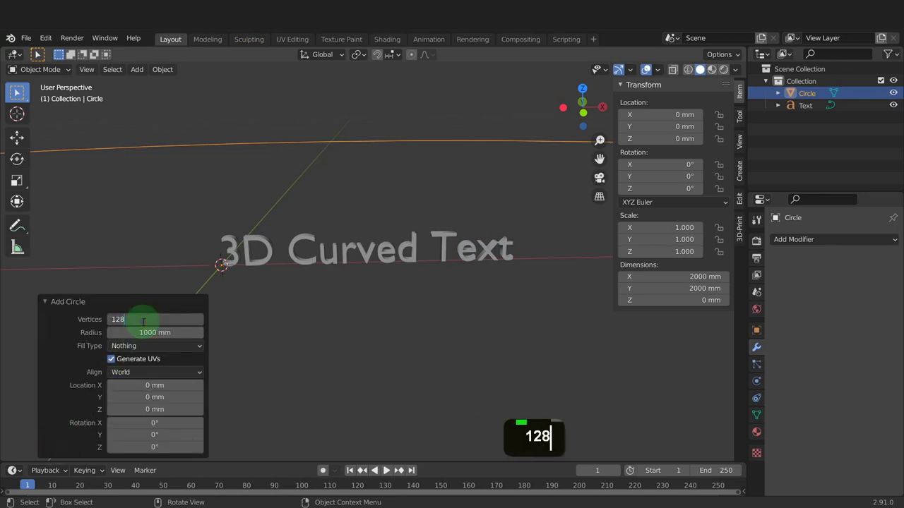
key(Return)
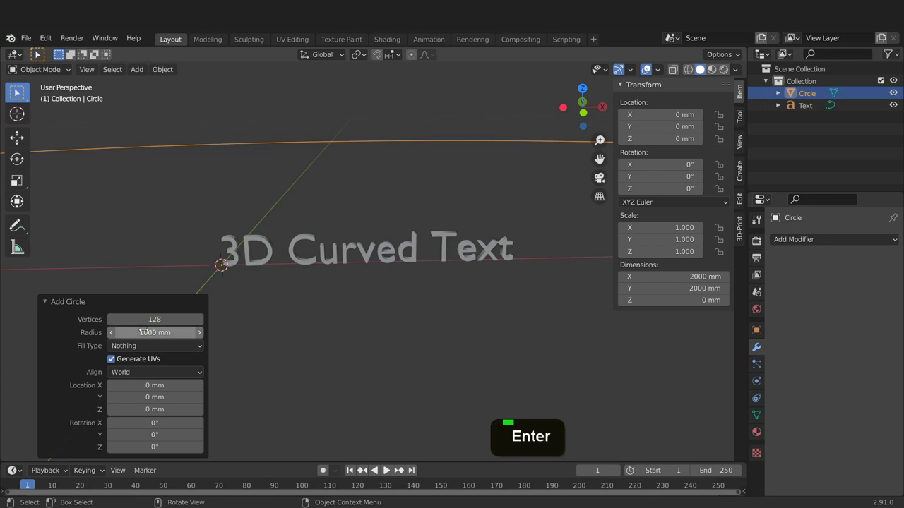
click(144, 332)
text(100)
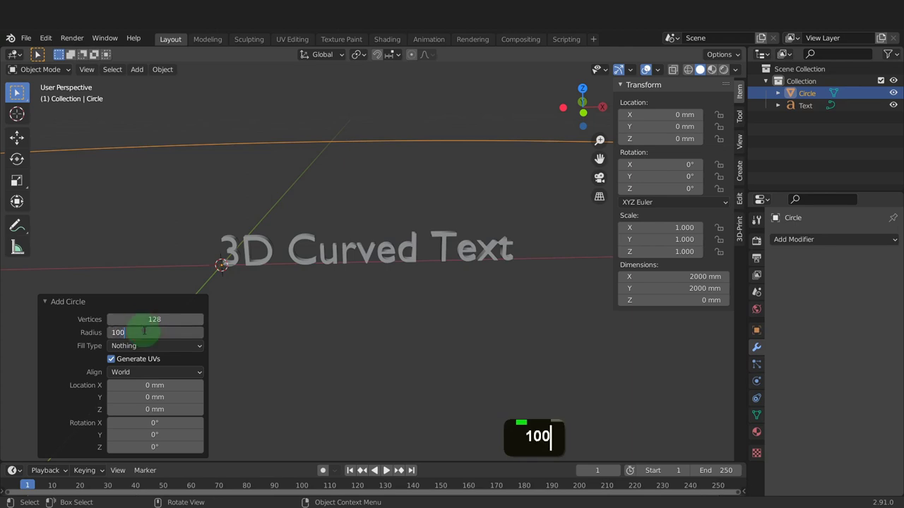
key(Return)
Convert the mesh circle into a curve
click(166, 73)
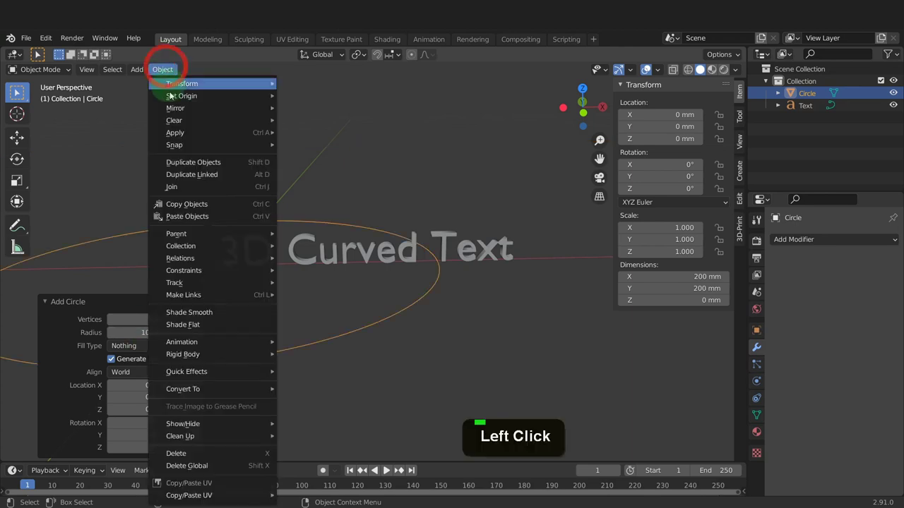
mouse_move(274, 394)
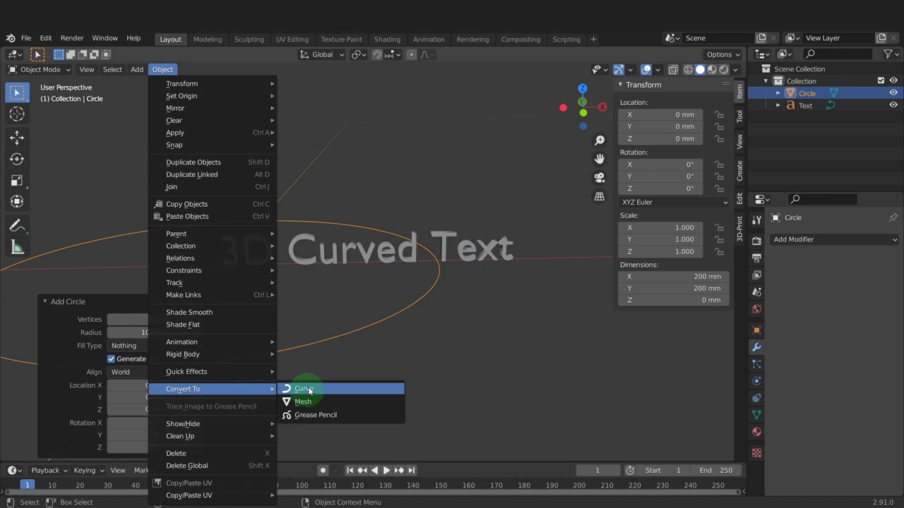
click(305, 389)
Give the text a Curve modifier targeting the Circle curve, then select the circle
click(356, 252)
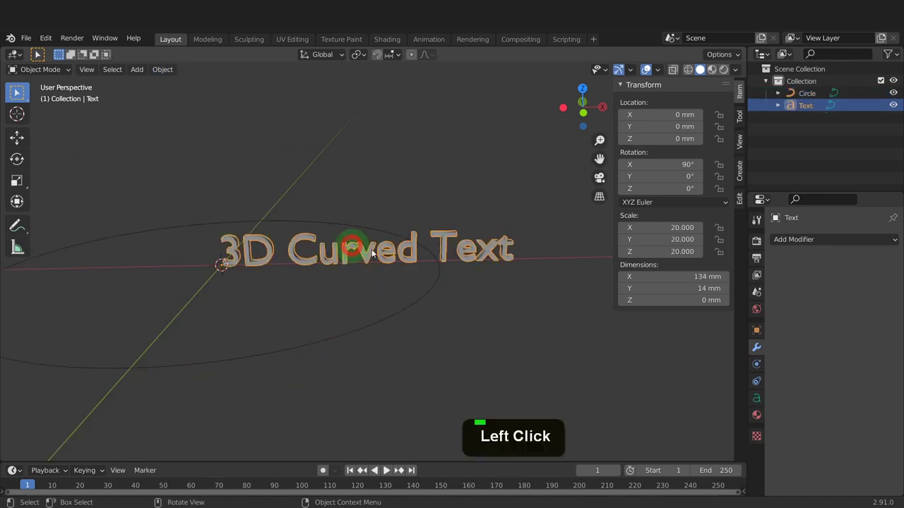
click(796, 244)
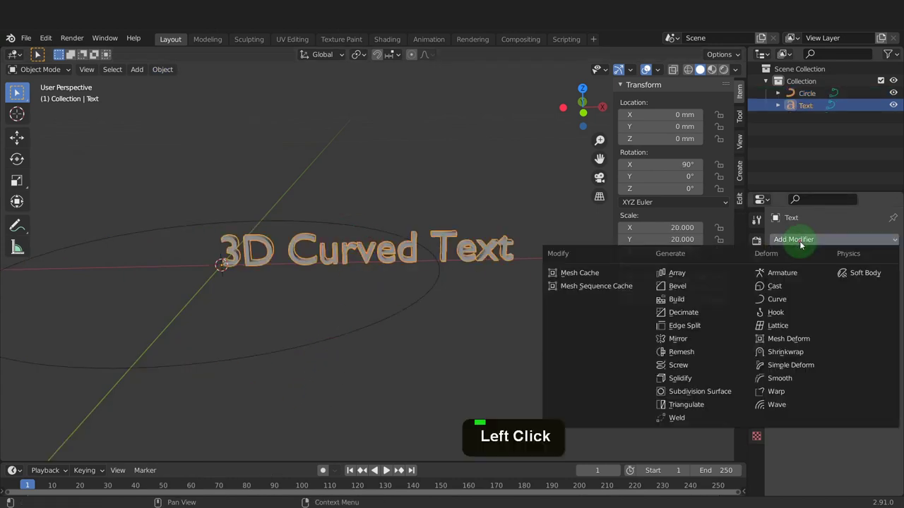
click(789, 301)
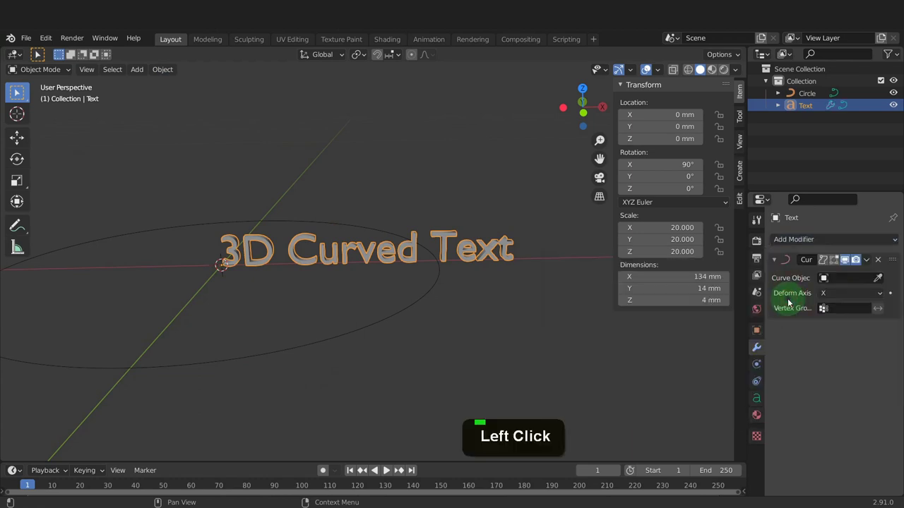
click(842, 278)
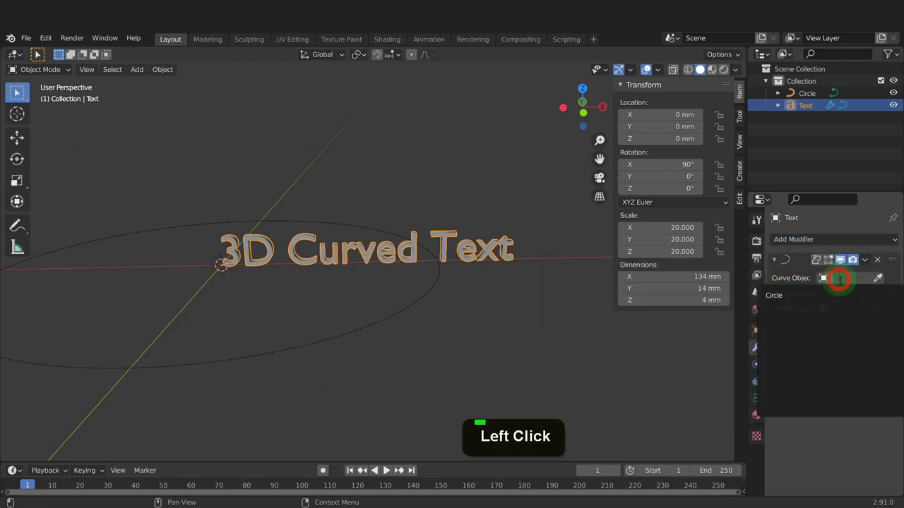
click(802, 295)
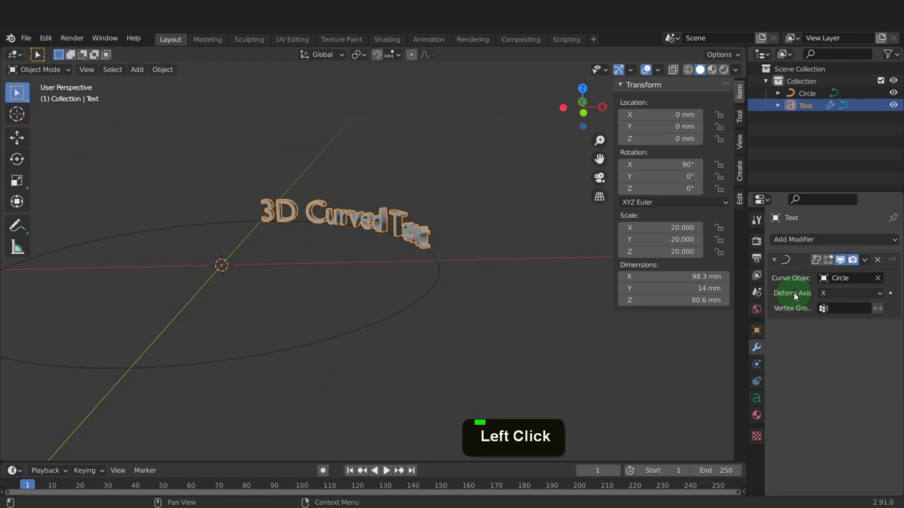
click(444, 285)
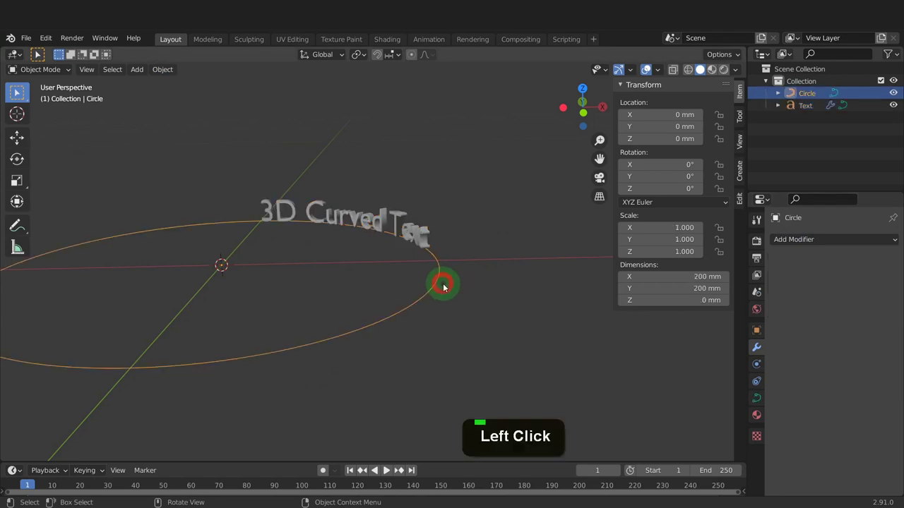
Switch the circle curve's direction in Edit Mode so the text reads forward, then reselect the text
key(Tab)
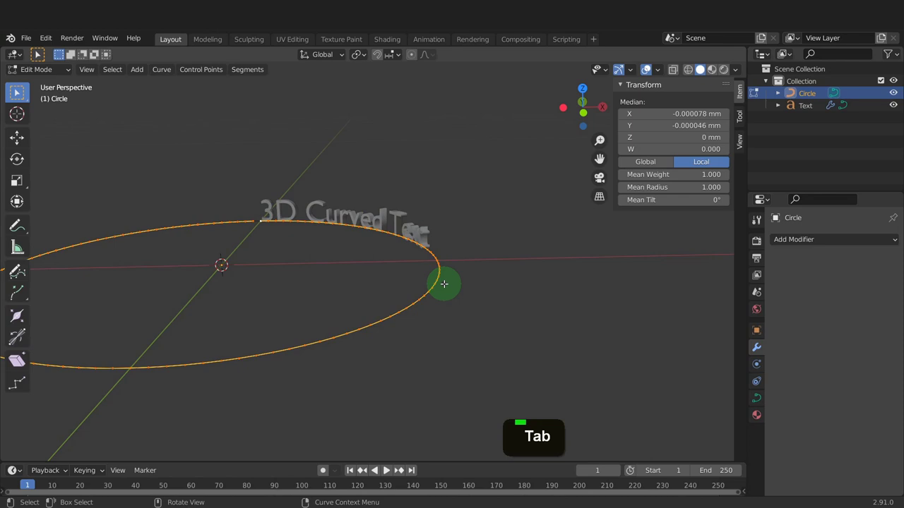
click(250, 70)
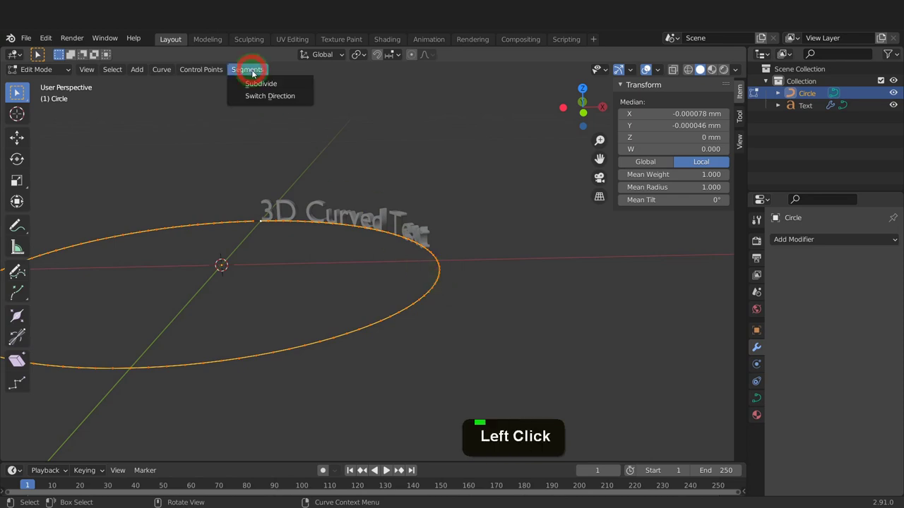
click(261, 96)
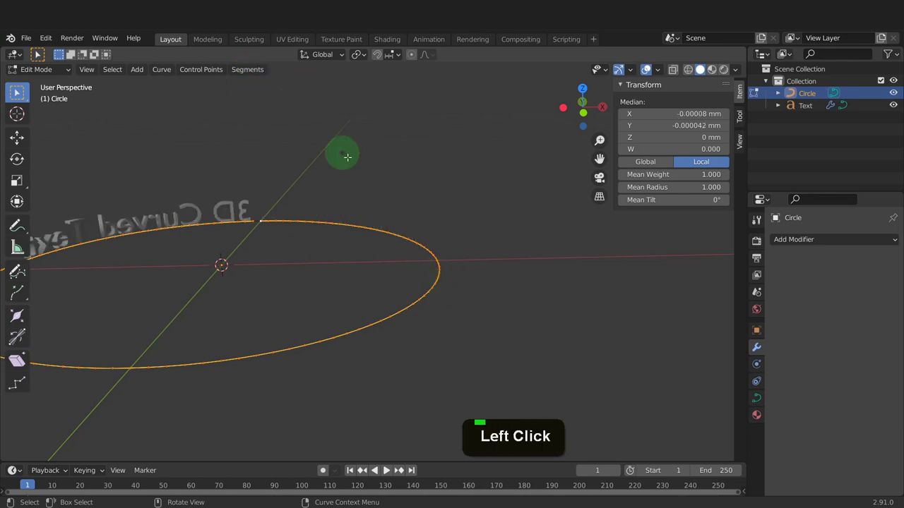
scroll(226, 238, down, 2)
middle_drag(226, 237, 464, 223)
key(Tab)
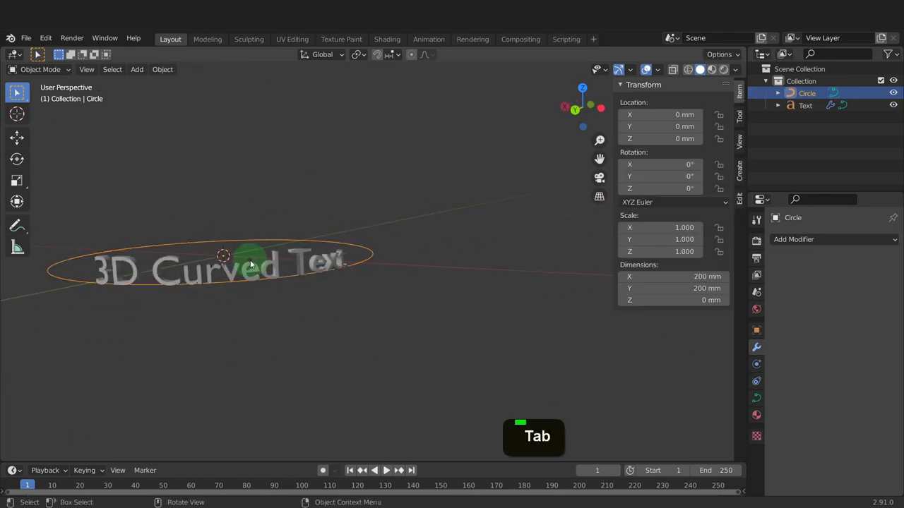
click(177, 260)
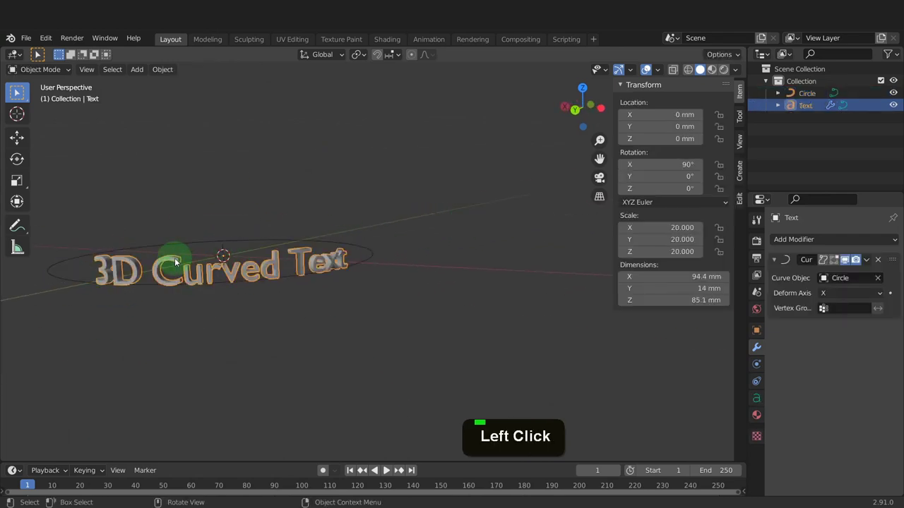
Convert both the curved Text and the Circle objects into meshes
right_click(174, 258)
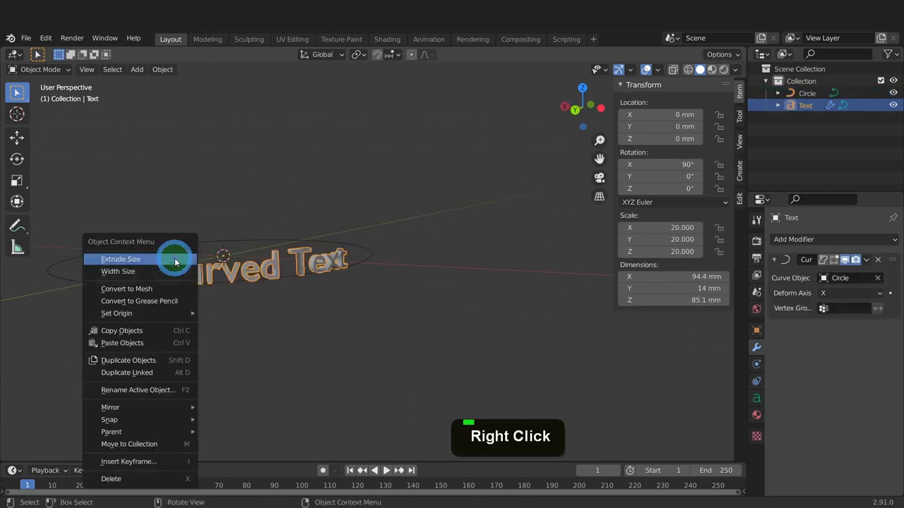
click(144, 289)
click(79, 286)
right_click(77, 284)
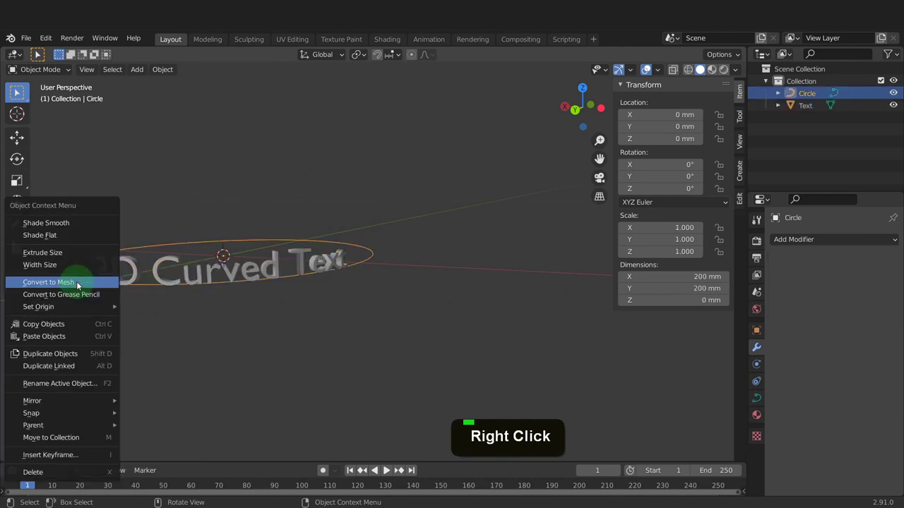
click(77, 281)
Lower the circle's vertices 3.52 mm and extrude them 23.509 mm straight up into a band
key(Tab)
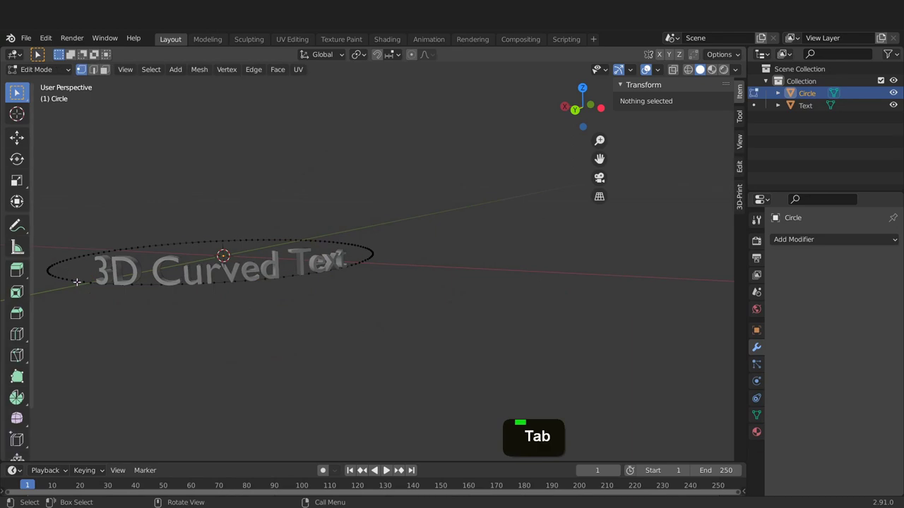
key(a)
key(g)
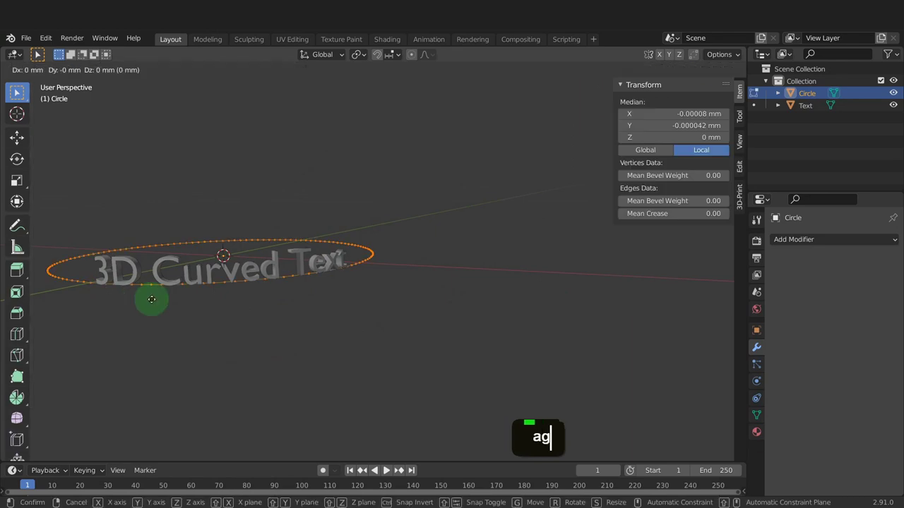
key(z)
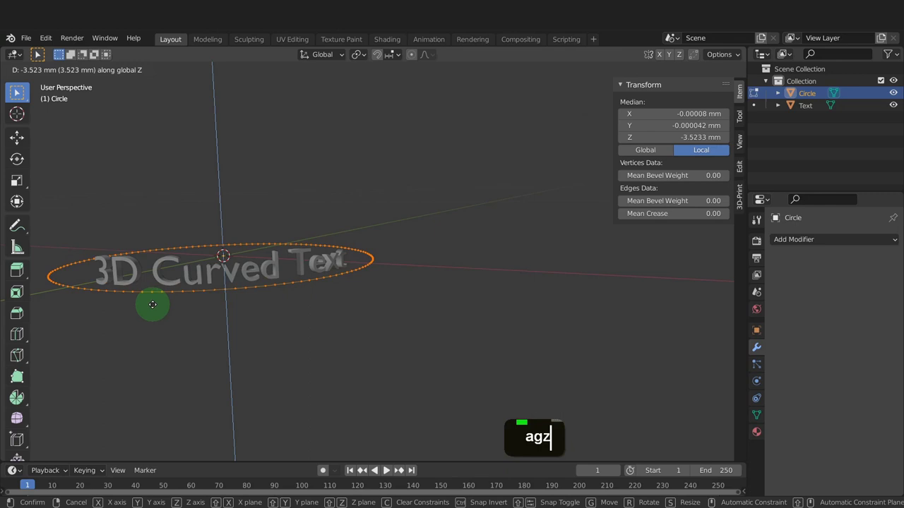
click(153, 304)
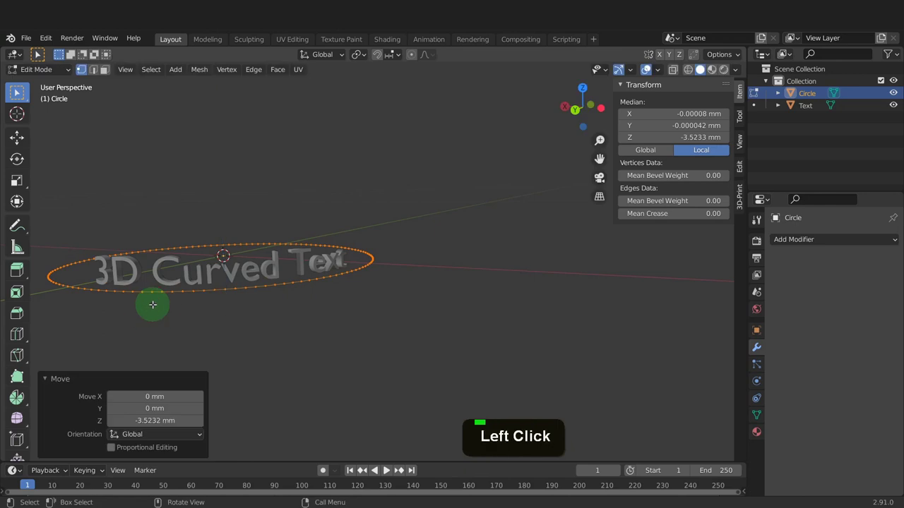
key(e)
key(z)
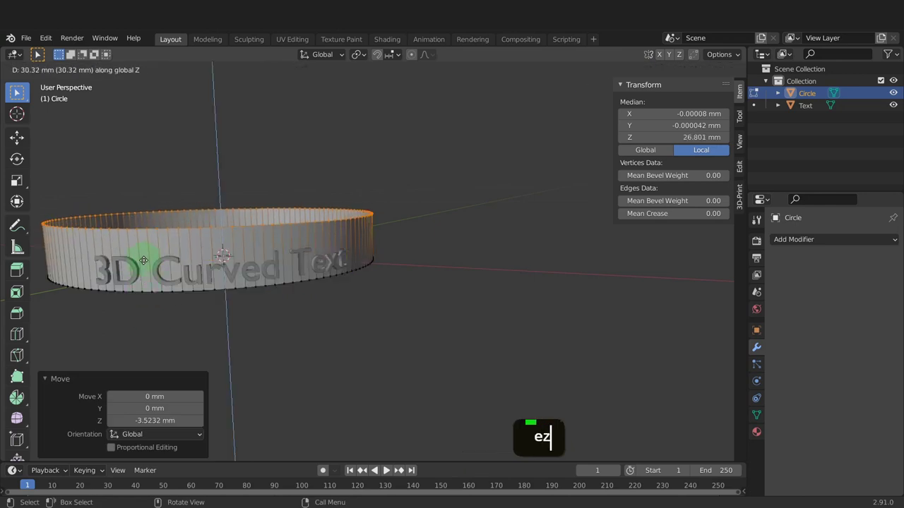
click(143, 270)
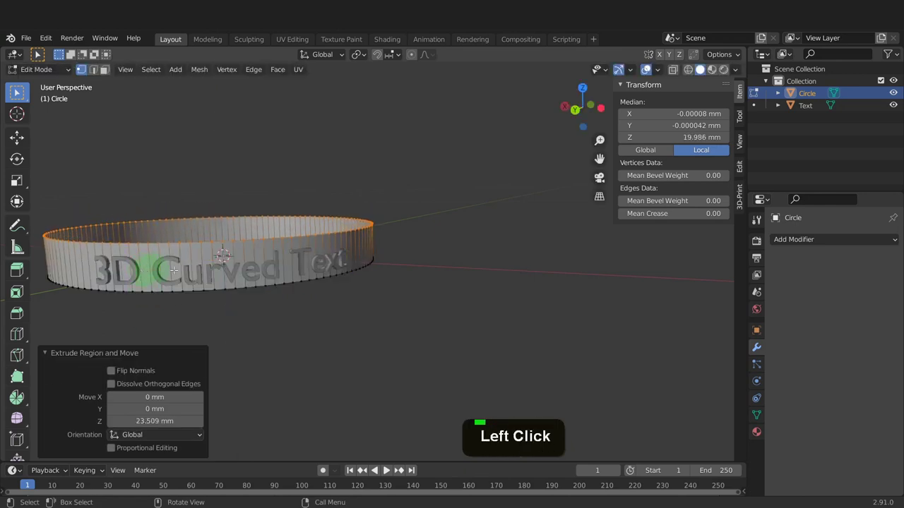
Add a Solidify modifier to the ring band with a -3.317 mm thickness
click(795, 241)
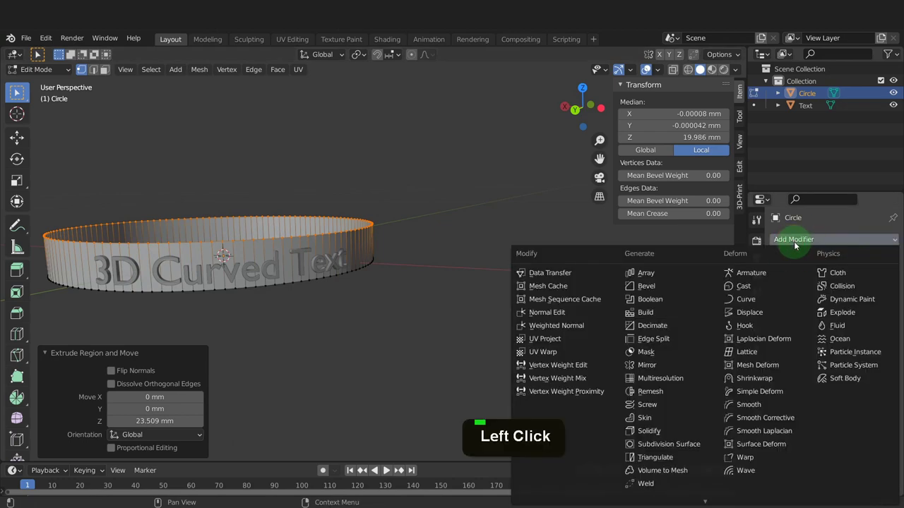
click(664, 431)
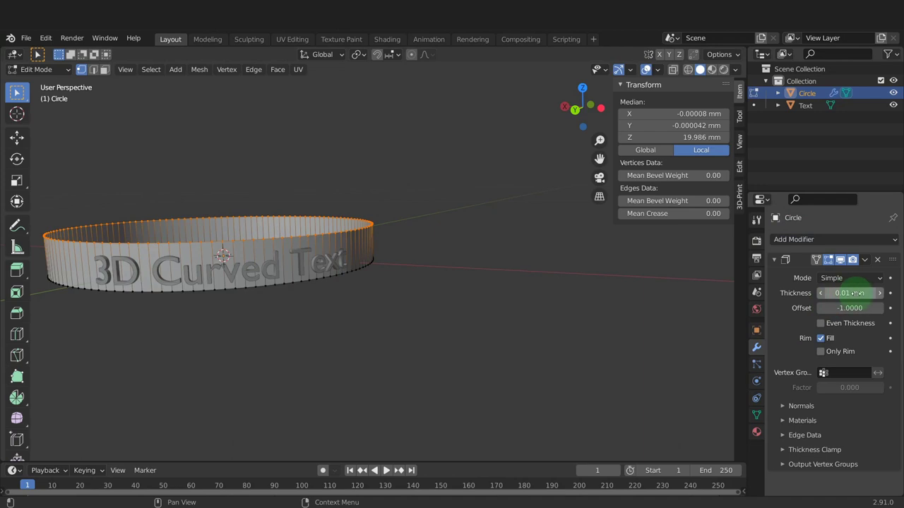
drag(856, 293, 596, 246)
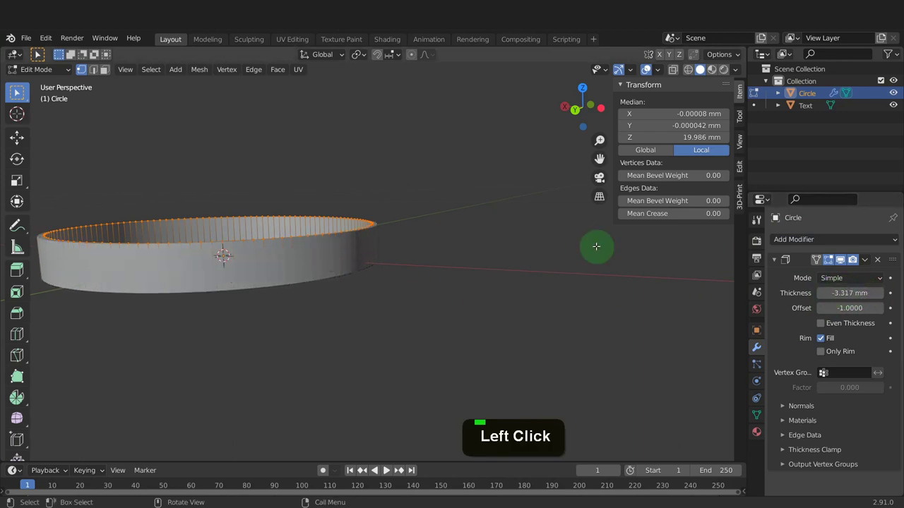
middle_drag(410, 252, 210, 278)
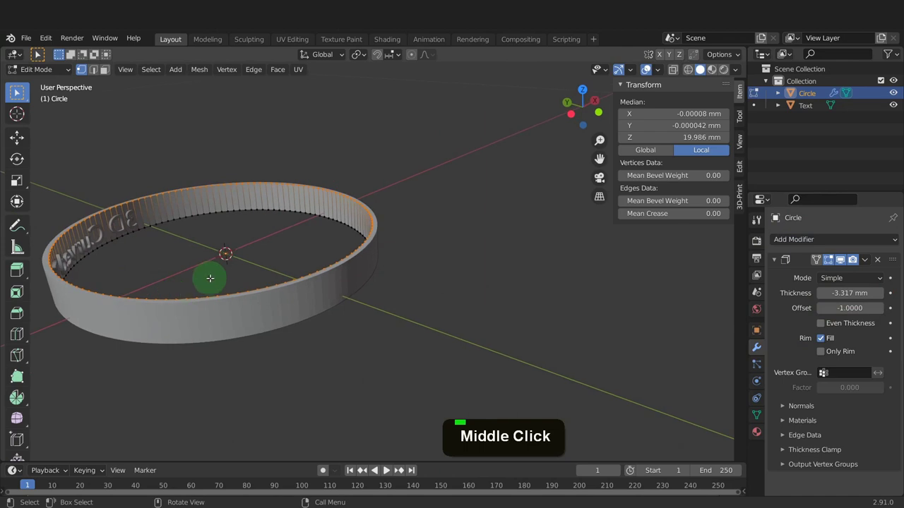
Give the text a Boolean Difference modifier using the Fast solver with Circle as the cutter
key(Tab)
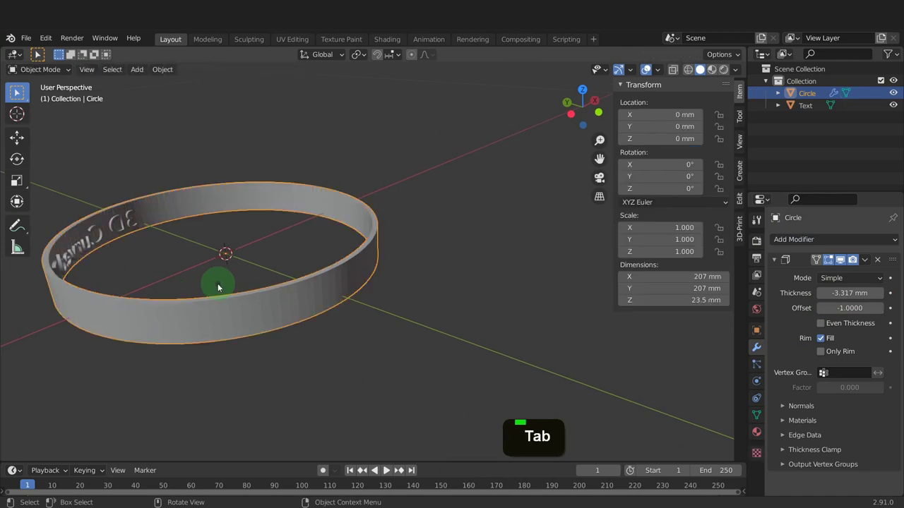
click(123, 221)
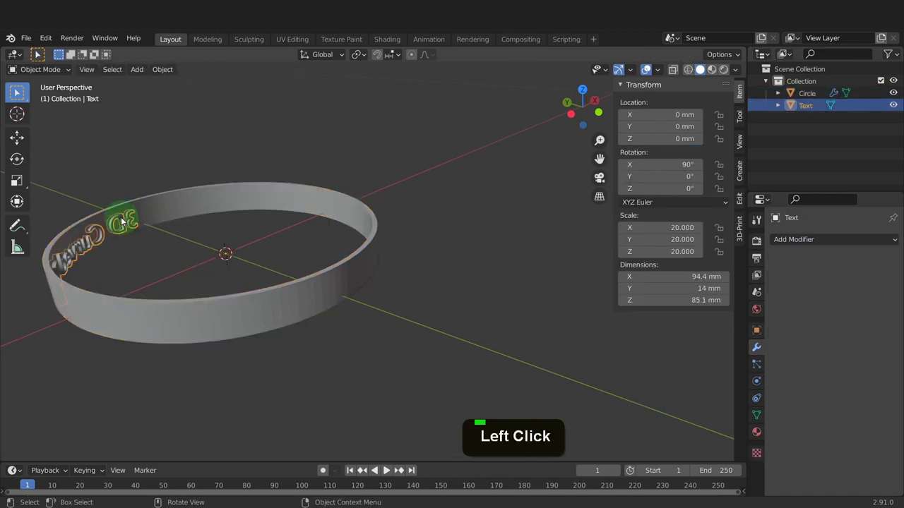
click(805, 243)
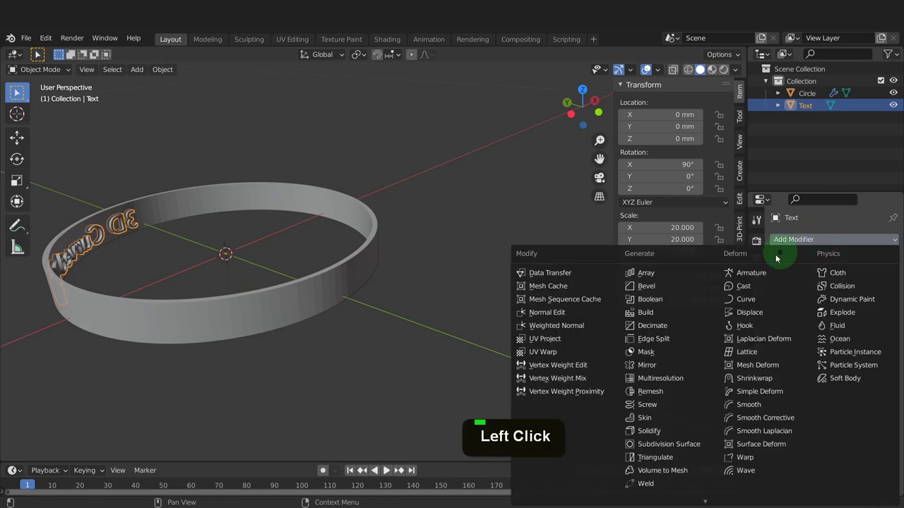
click(655, 302)
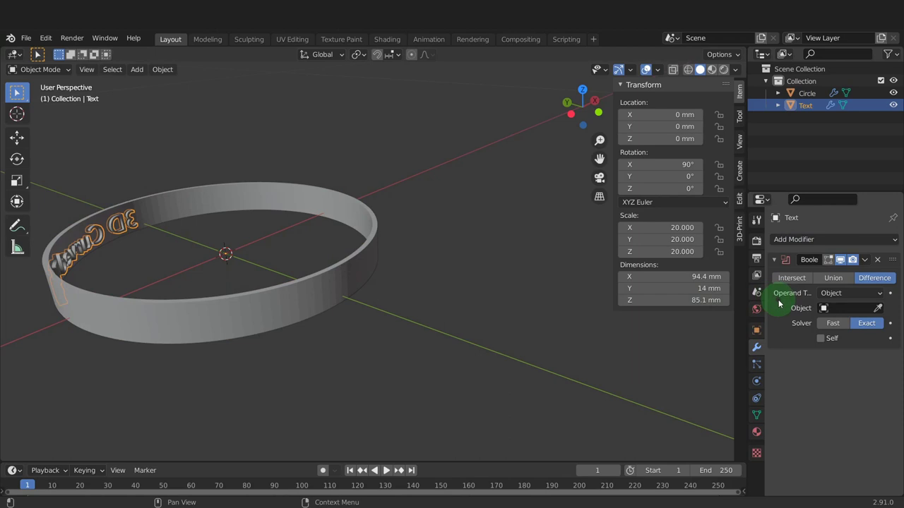
click(829, 324)
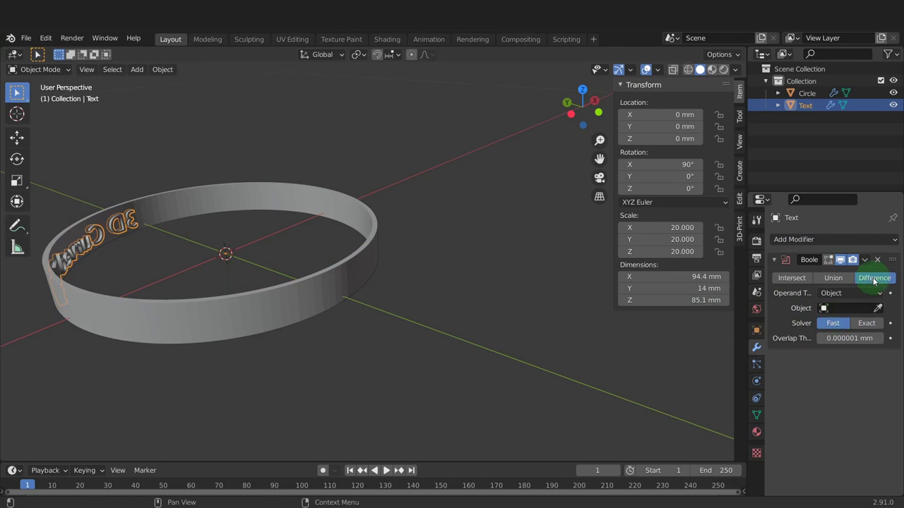
click(851, 308)
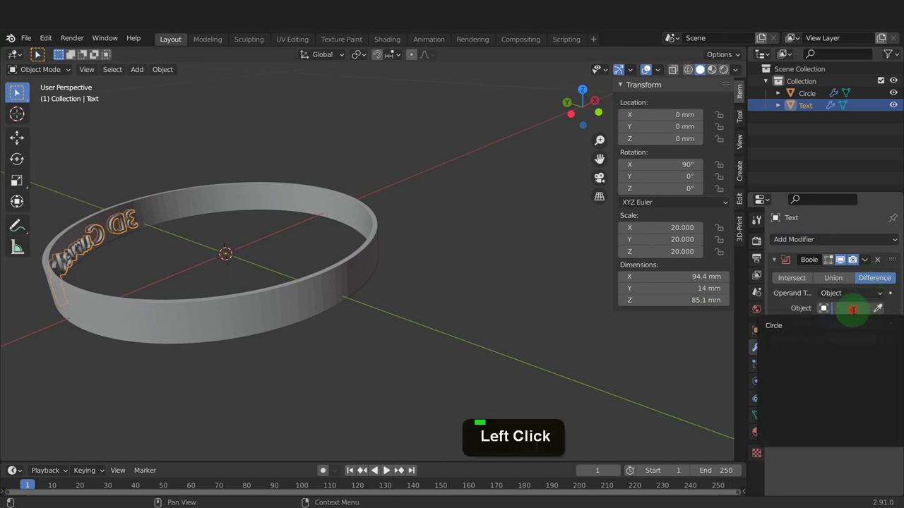
click(803, 326)
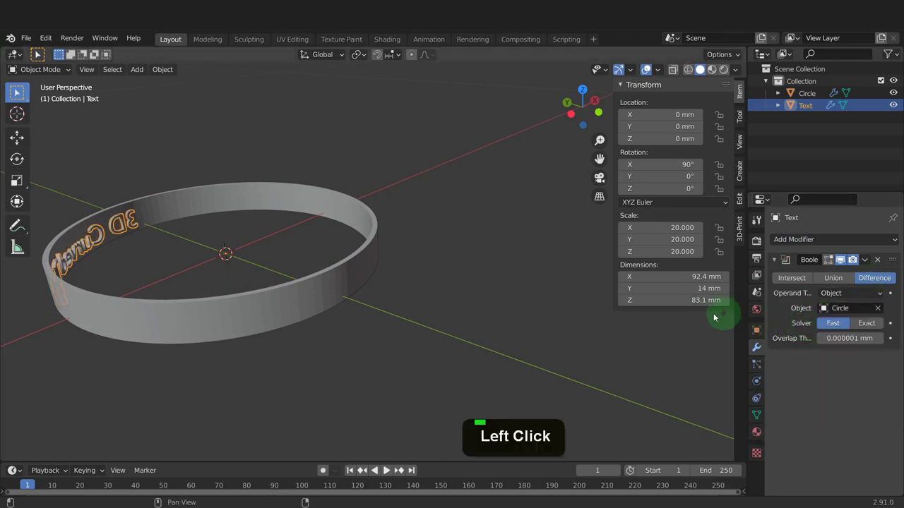
Hide the Circle ring from the viewport
click(248, 316)
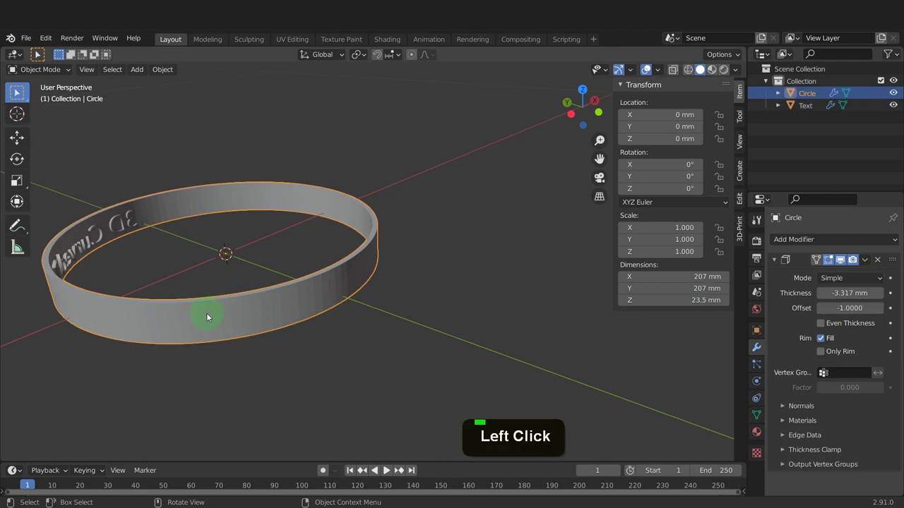
key(h)
middle_drag(97, 312, 294, 222)
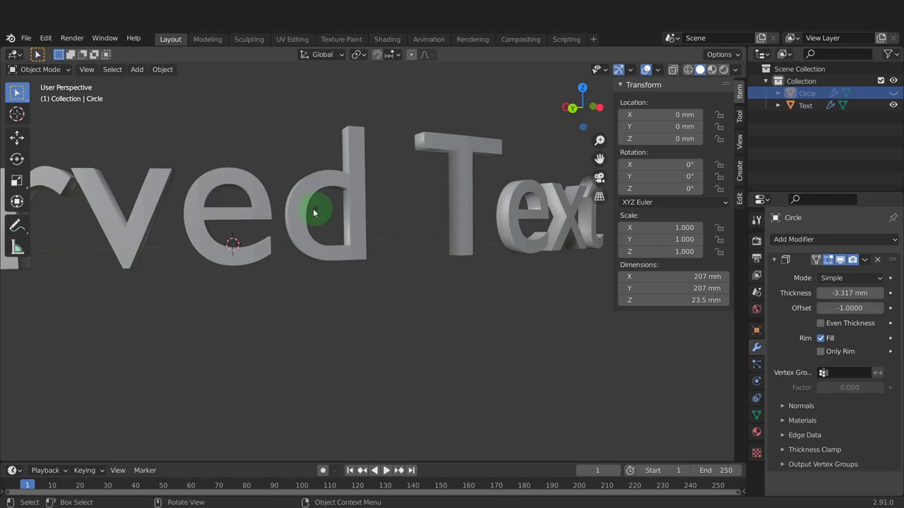
Check the text's Boolean cut by toggling its display, then apply it permanently
click(302, 208)
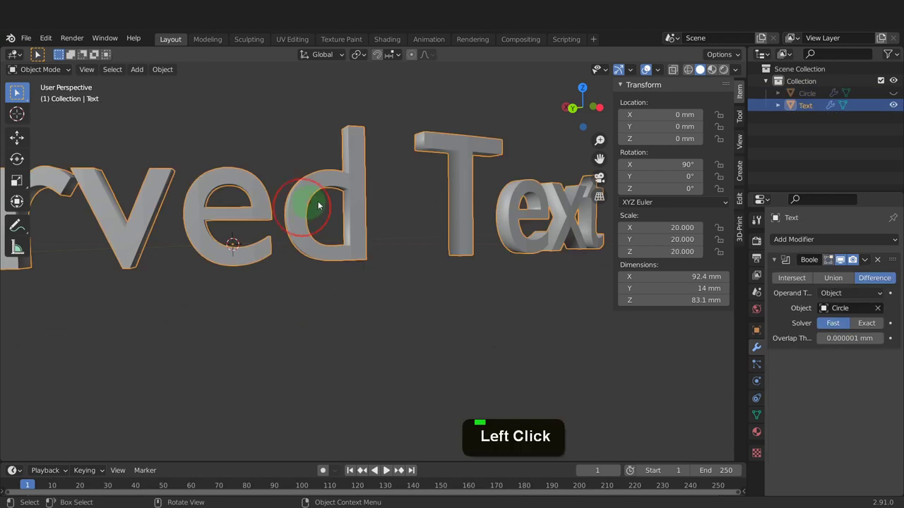
click(841, 260)
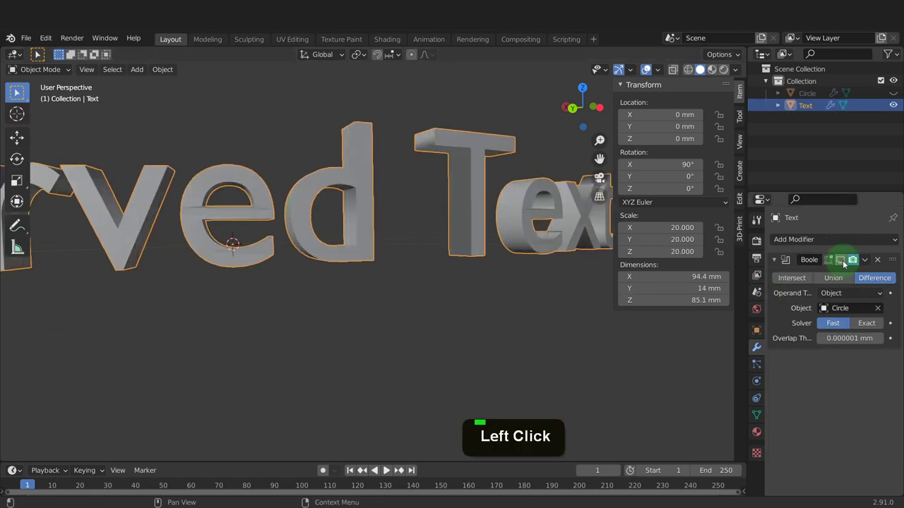
click(841, 260)
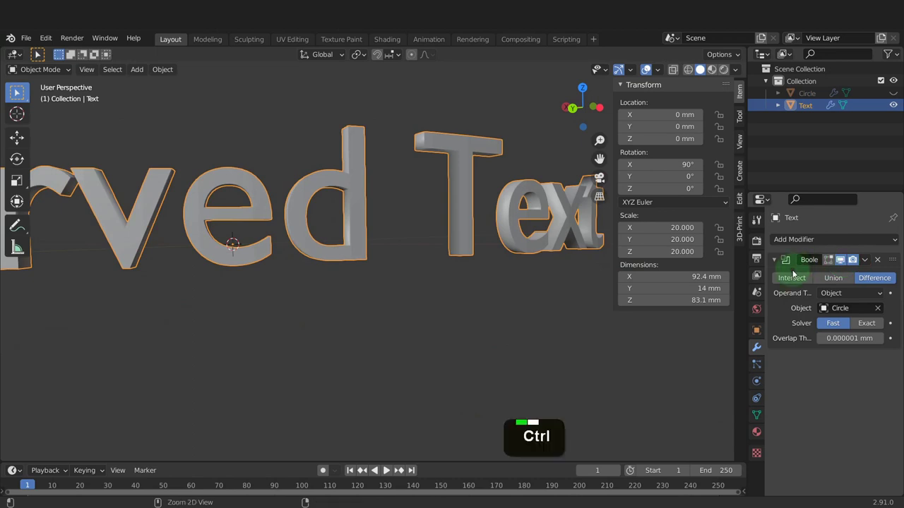
key(ctrl+a)
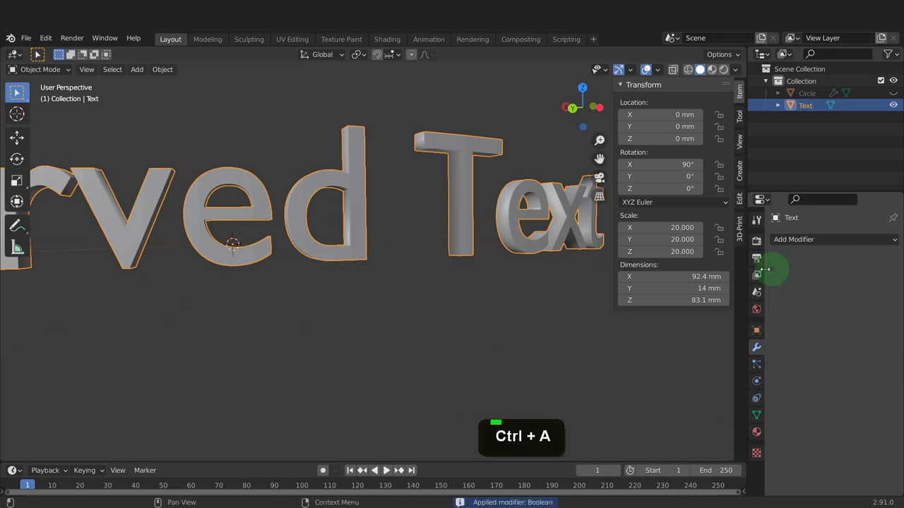
Unhide the ring and switch to a top orthographic view
key(alt+h)
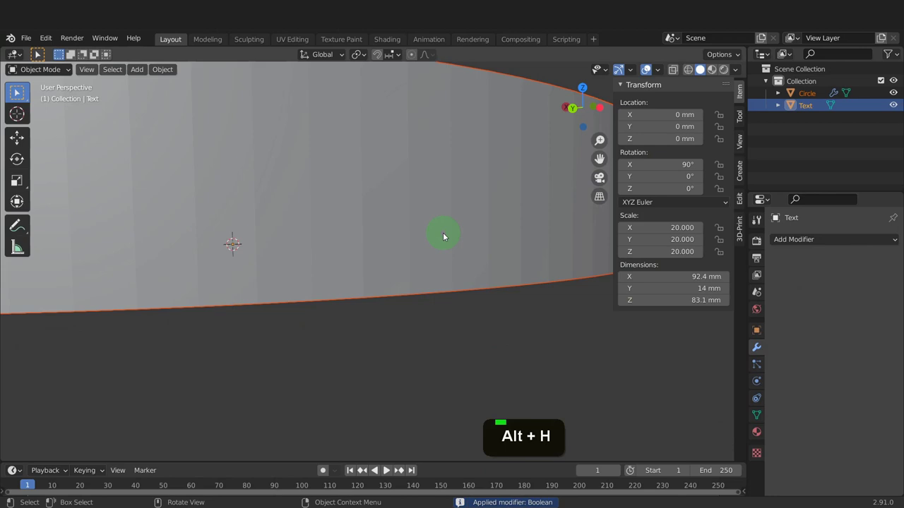
key(Home)
middle_drag(443, 234, 351, 294)
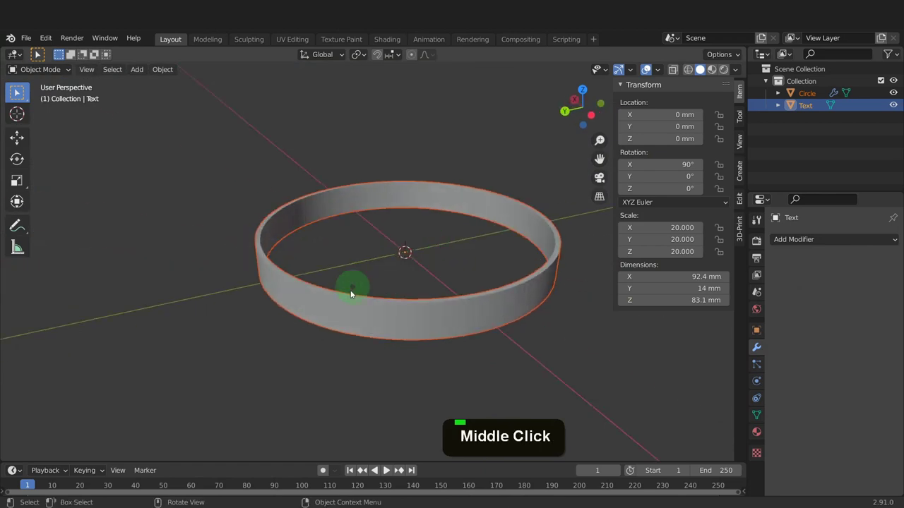
key(KP_7)
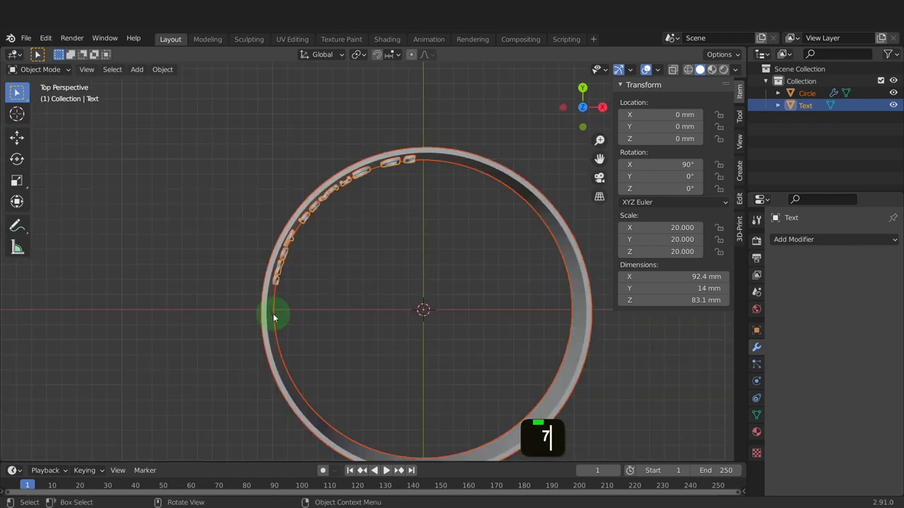
key(KP_5)
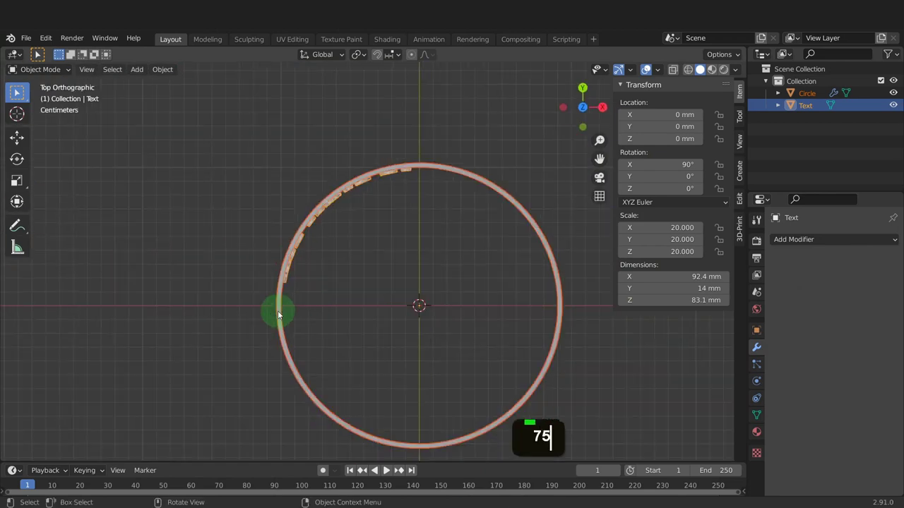
Scale the ring's vertices down from 207 mm to 197 mm across
click(278, 310)
key(Tab)
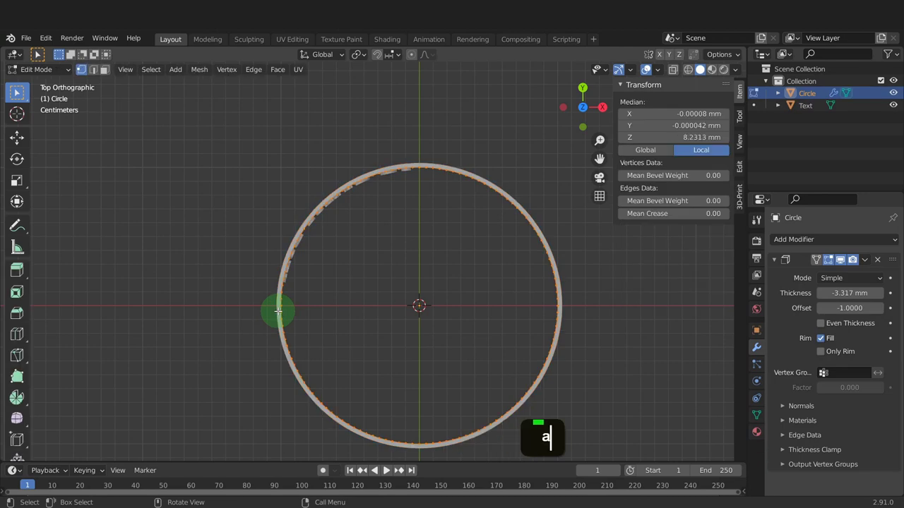
scroll(276, 273, up, 2)
scroll(277, 273, up, 2)
key(a)
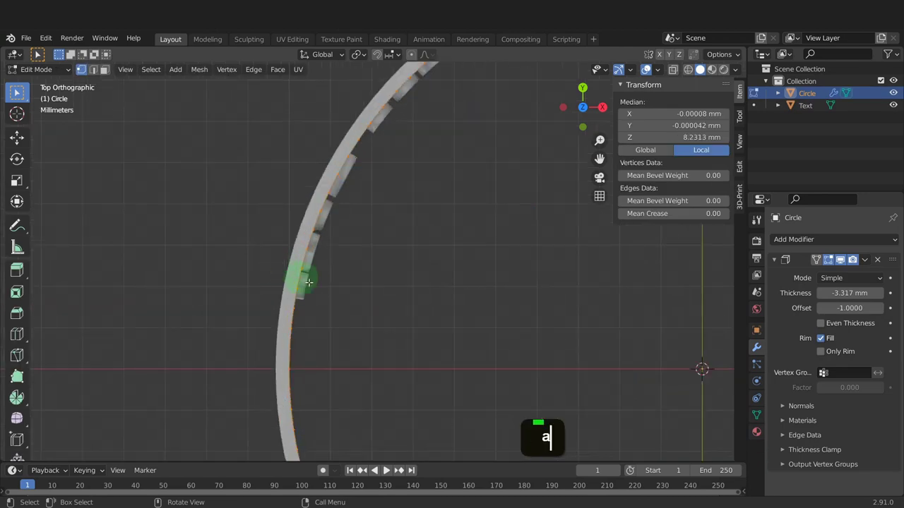
key(s)
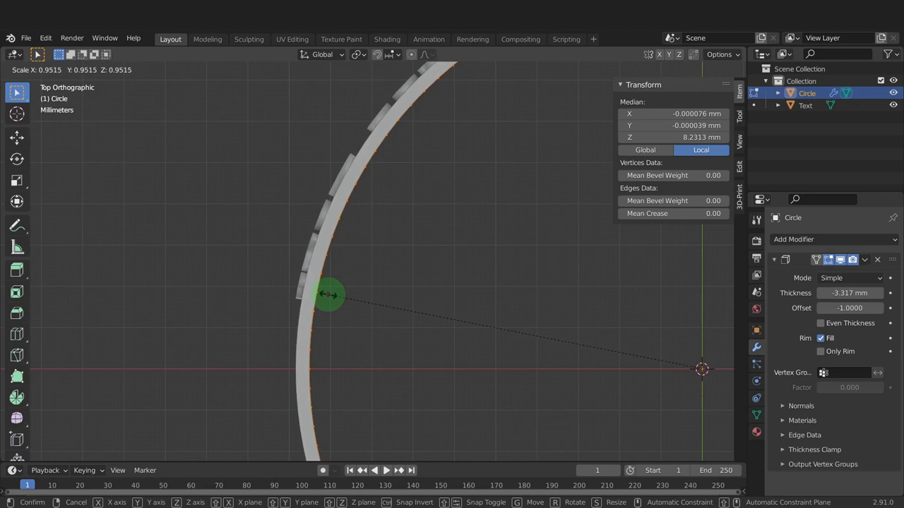
click(328, 294)
key(Tab)
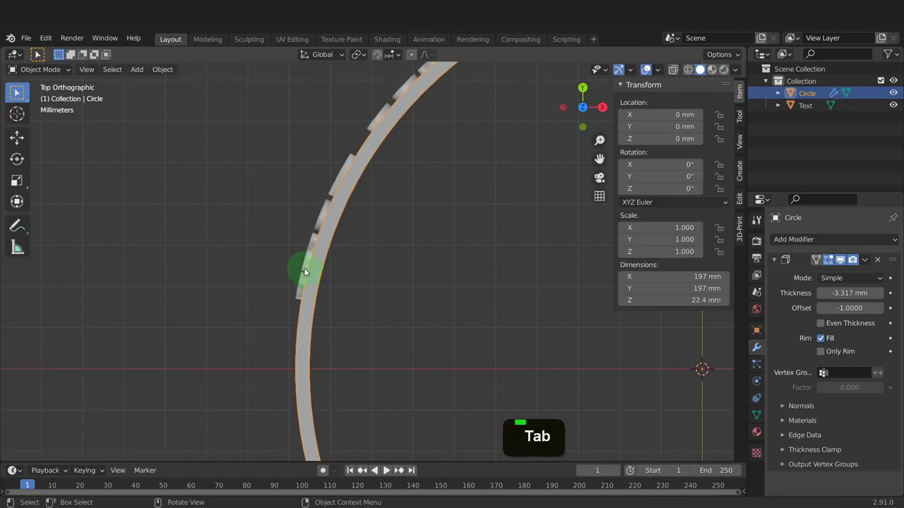
Add a Fast-solver Boolean to the text using the shrunken Circle and apply it
click(305, 272)
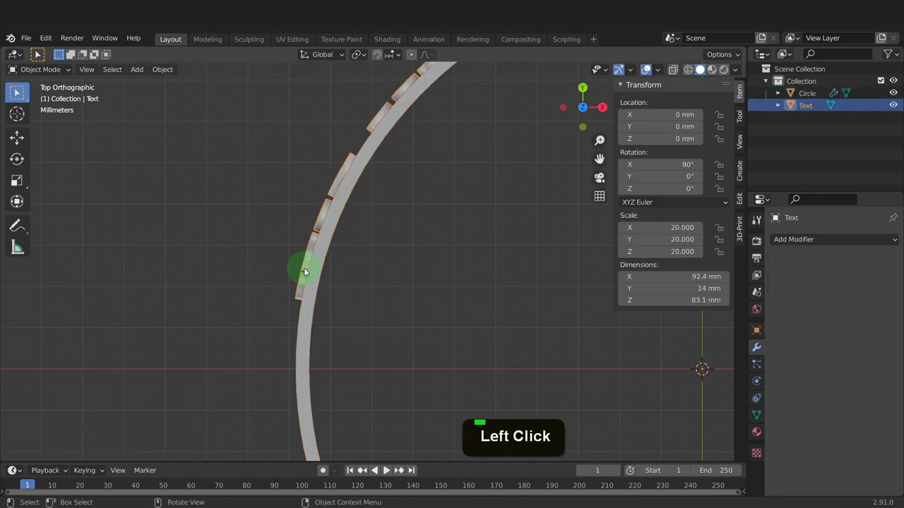
click(791, 241)
click(675, 298)
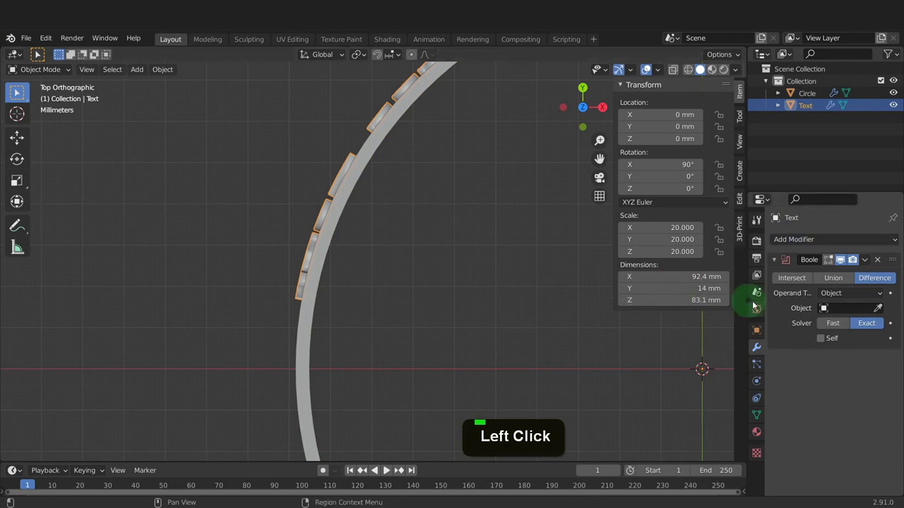
click(834, 324)
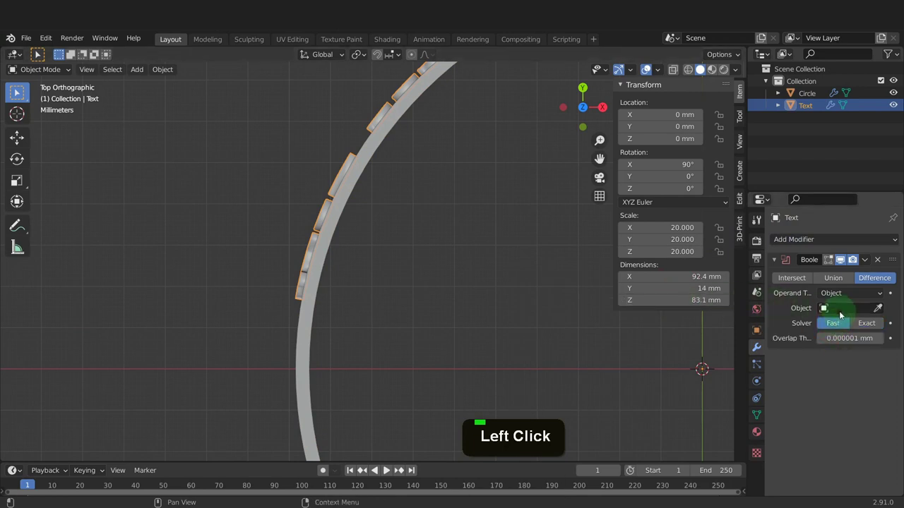
click(840, 309)
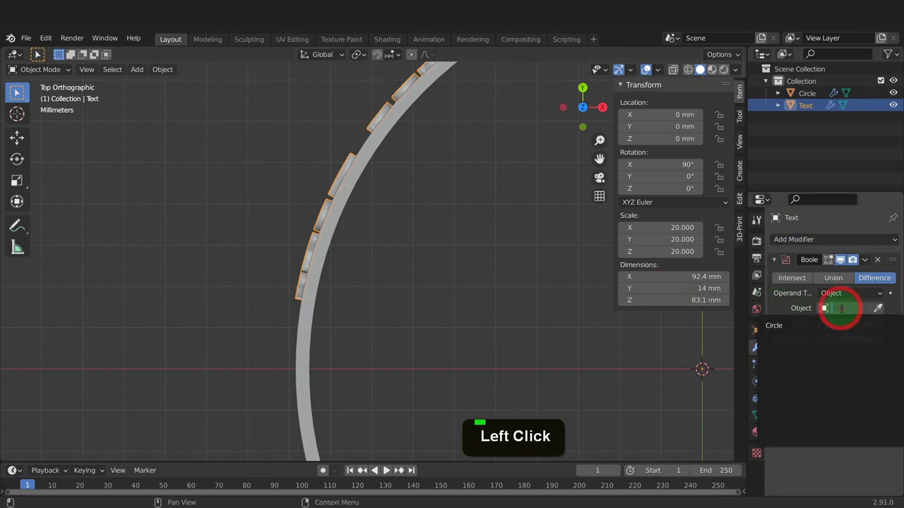
click(808, 324)
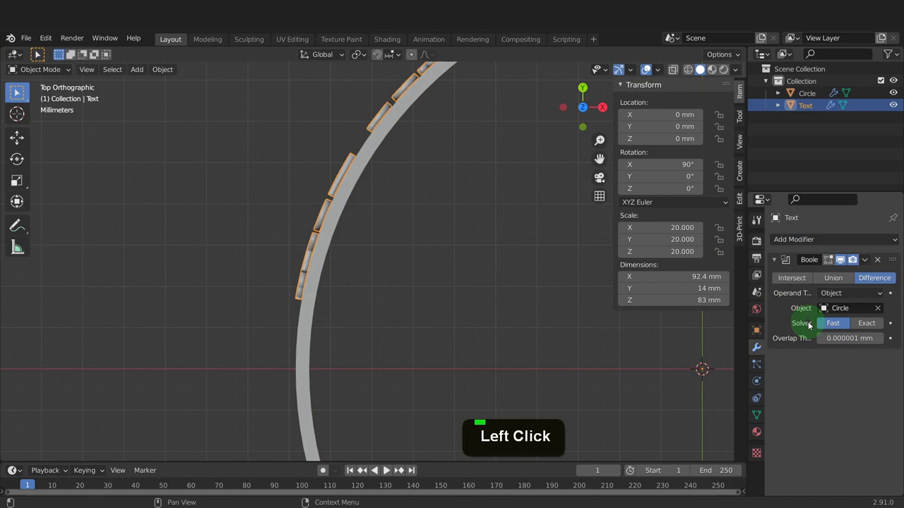
key(ctrl+a)
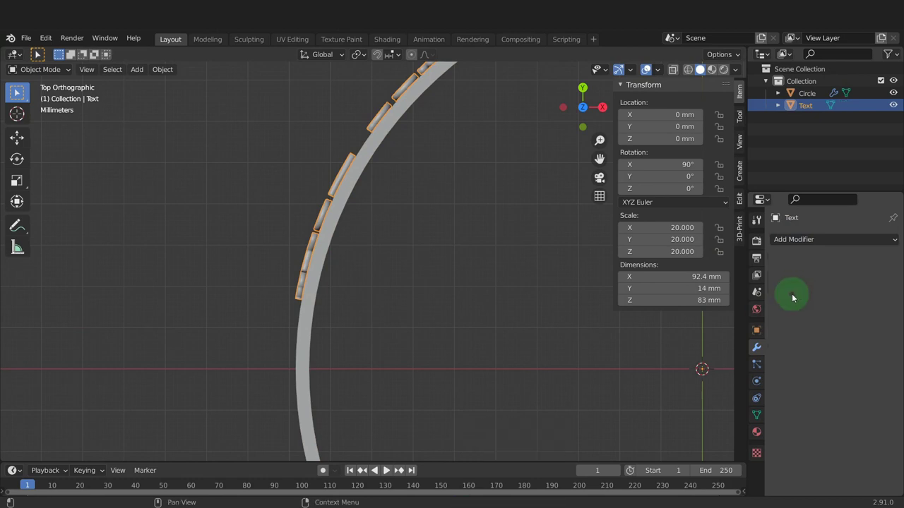
Apply All Transforms to the text, leaving rotation 0° and scale 1.000
key(ctrl+a)
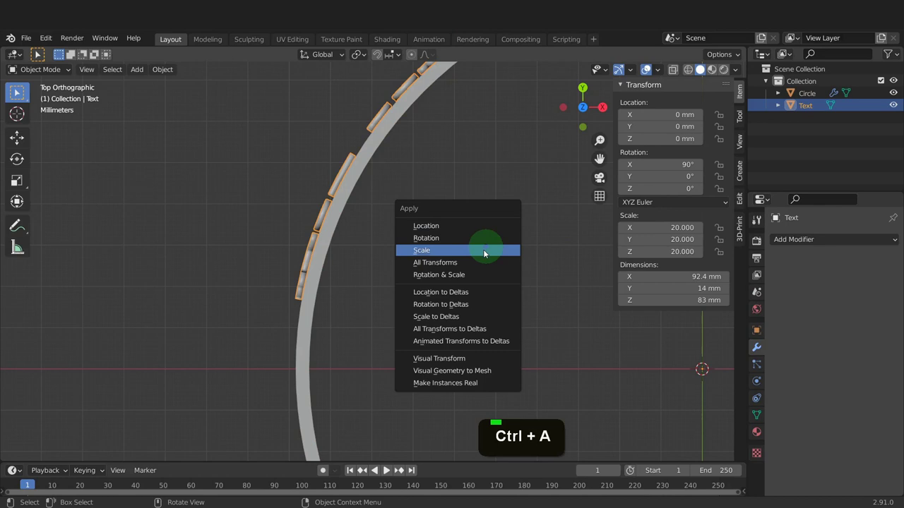
click(473, 263)
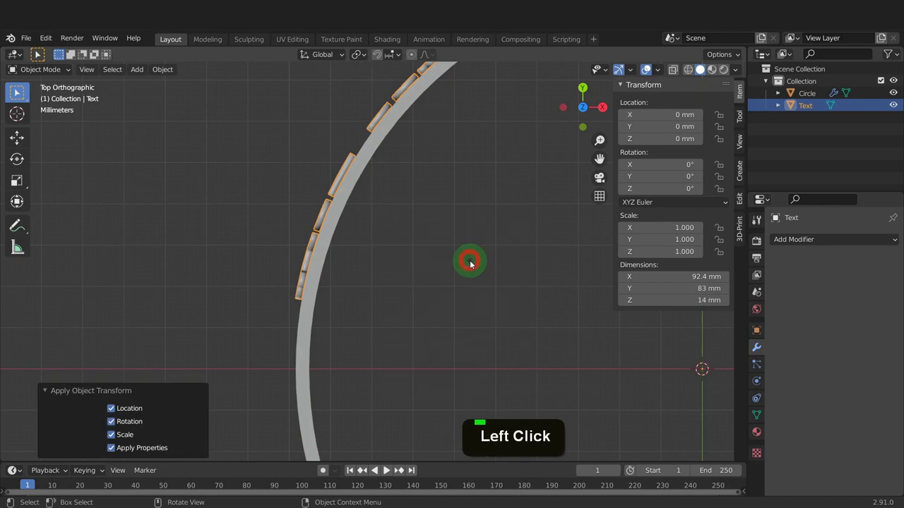